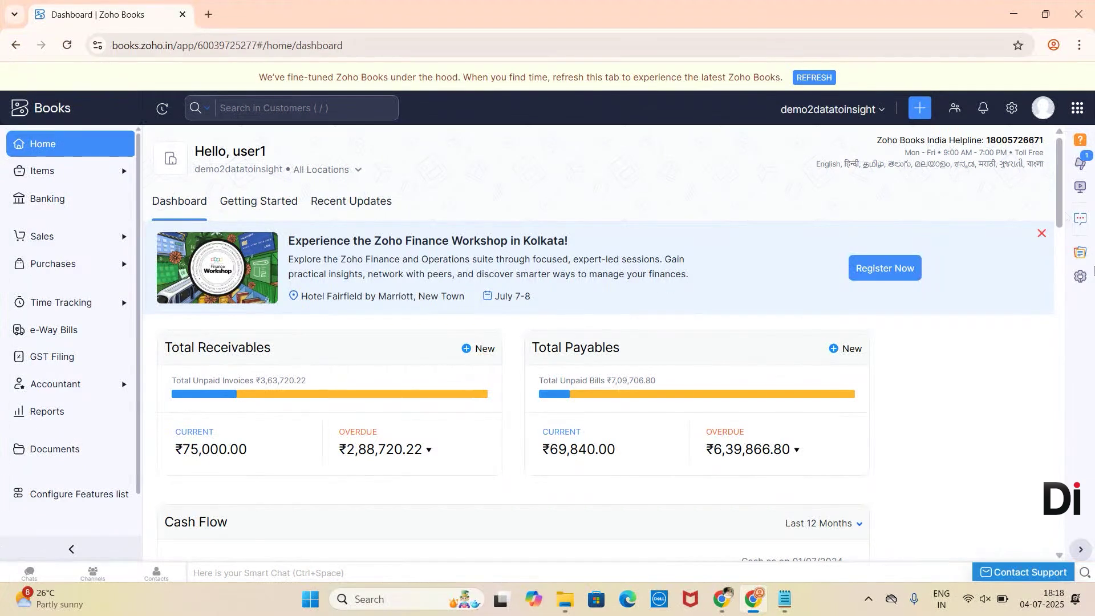
Make sure composite items are enabled in the Items preferences, save the preferences and close the settings
click(1011, 108)
scroll(530, 415, down, 5)
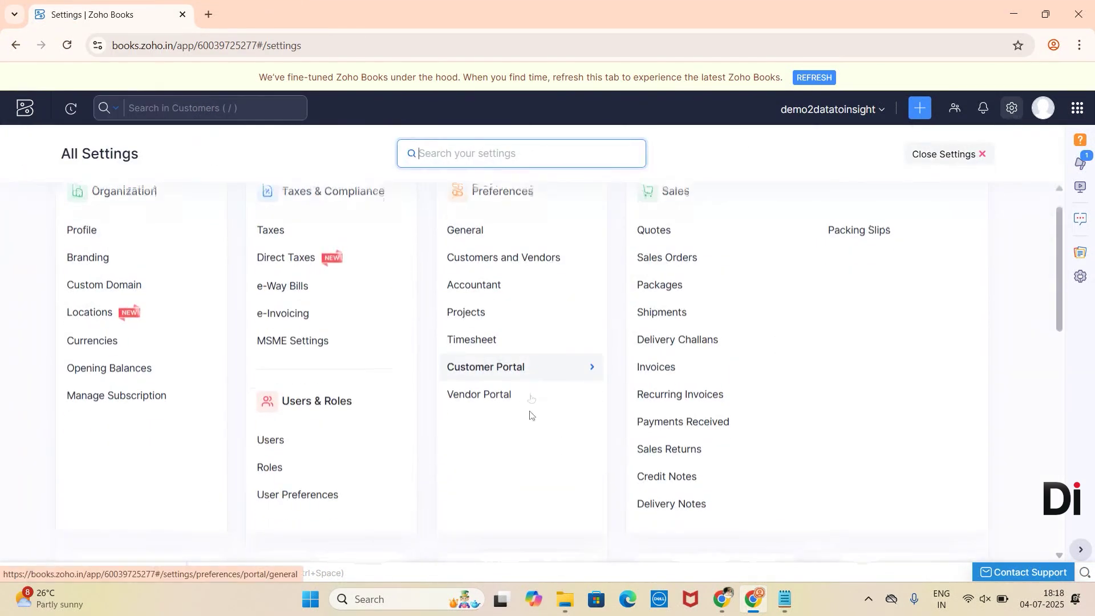
click(365, 373)
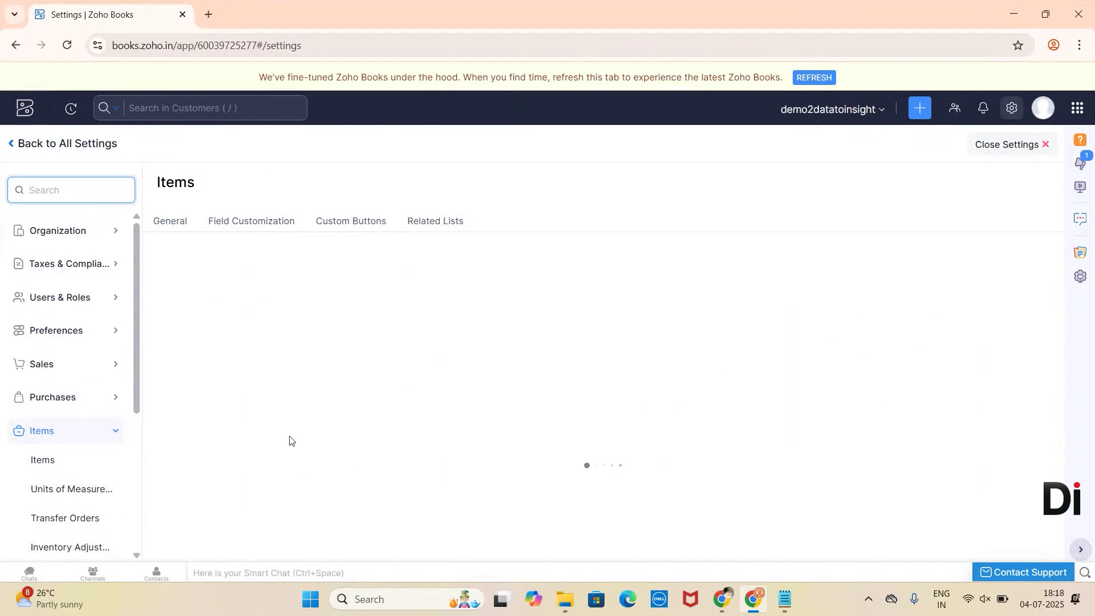
scroll(289, 439, down, 10)
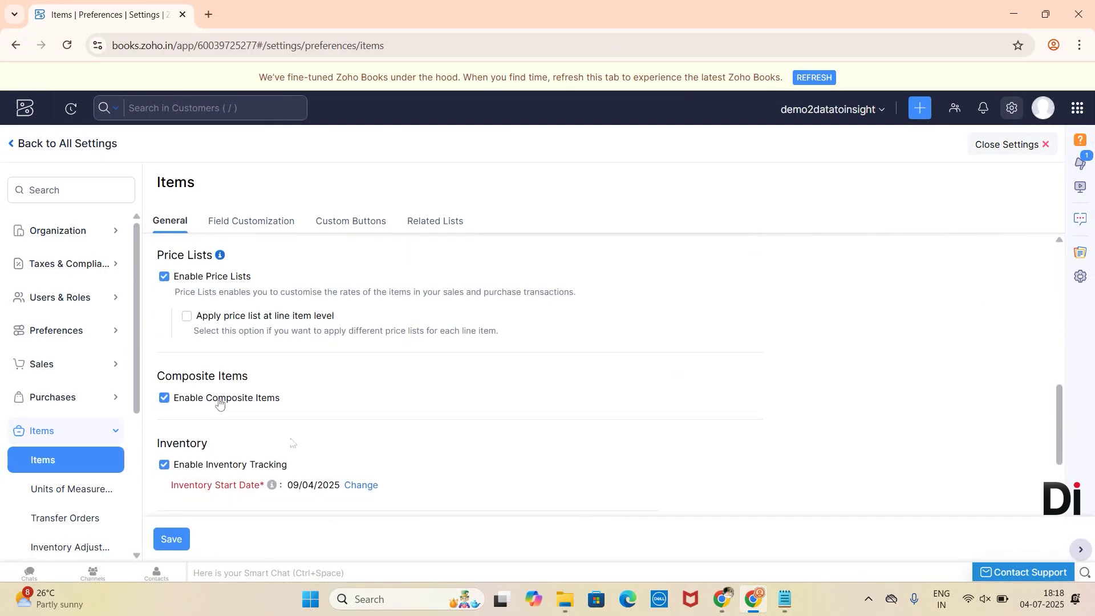
click(164, 397)
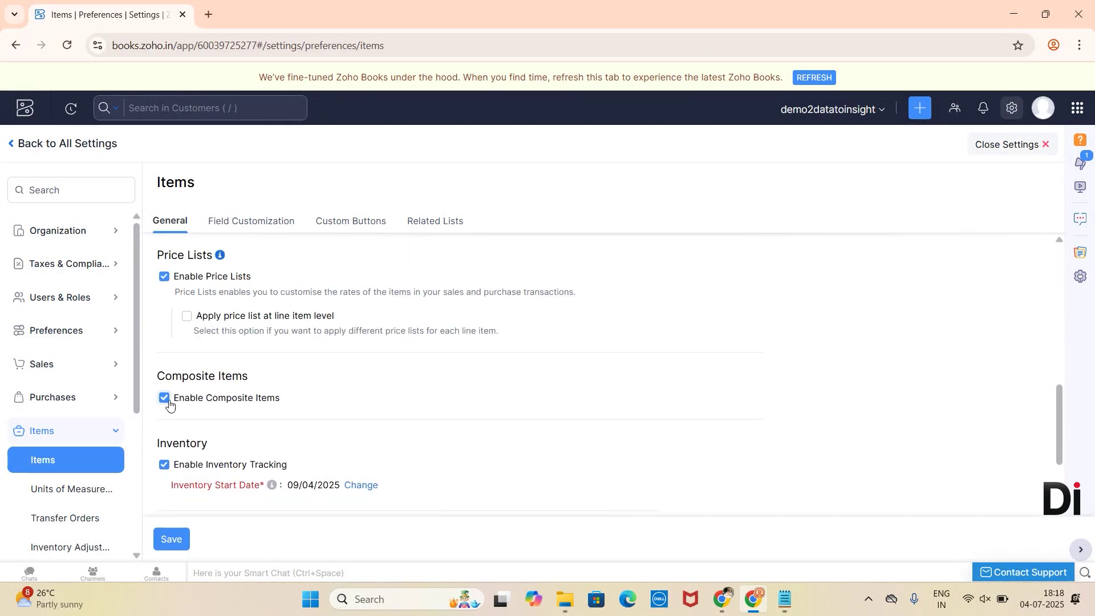
click(163, 538)
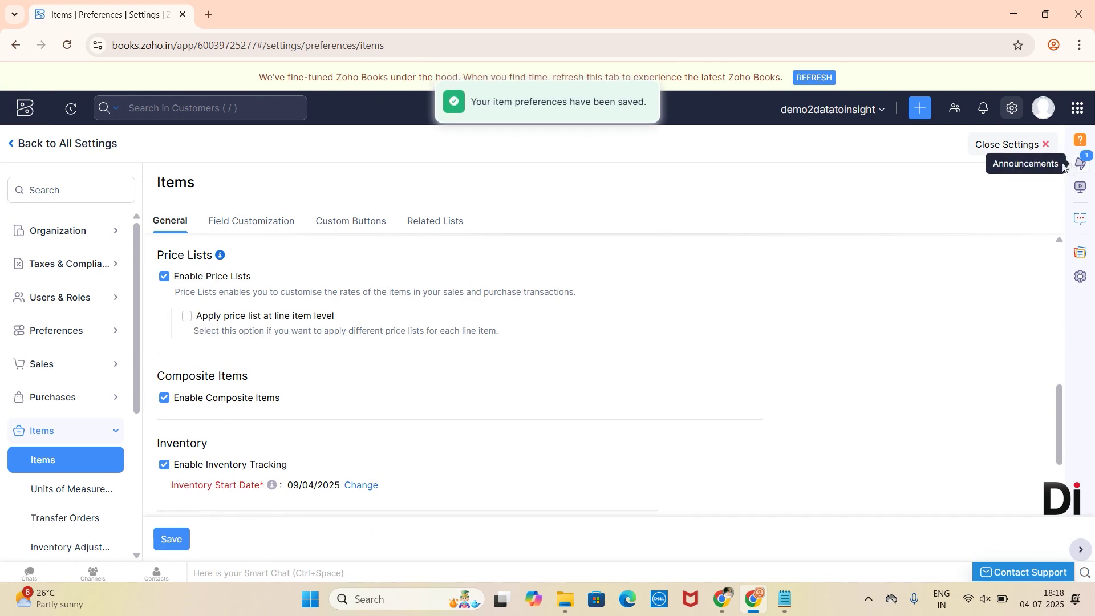
click(1036, 142)
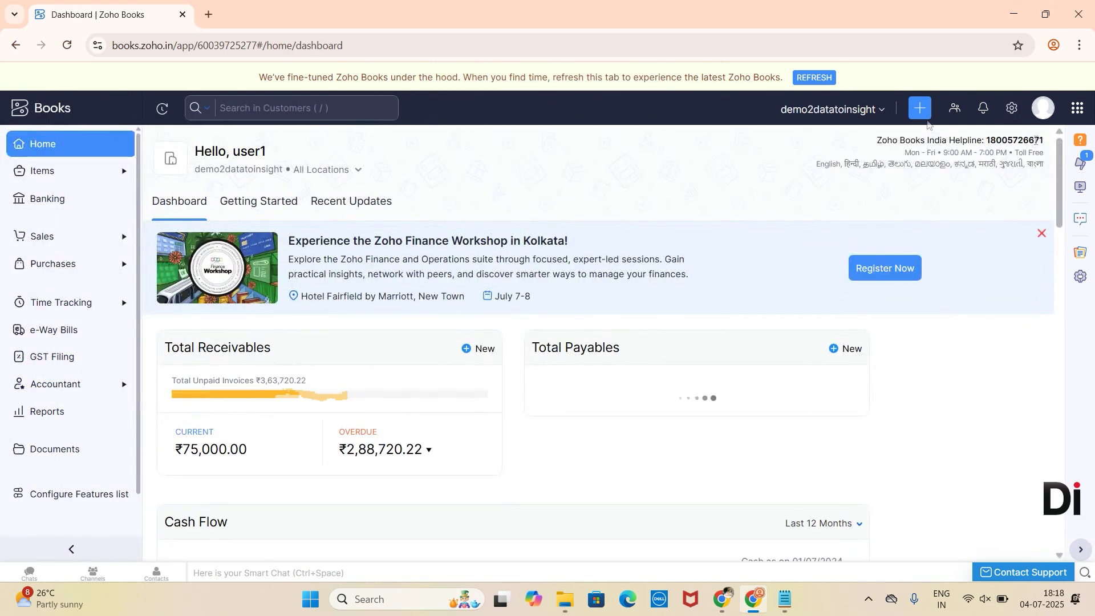
Start a new composite item of the Assembly Item type and name it Chocolate
click(91, 180)
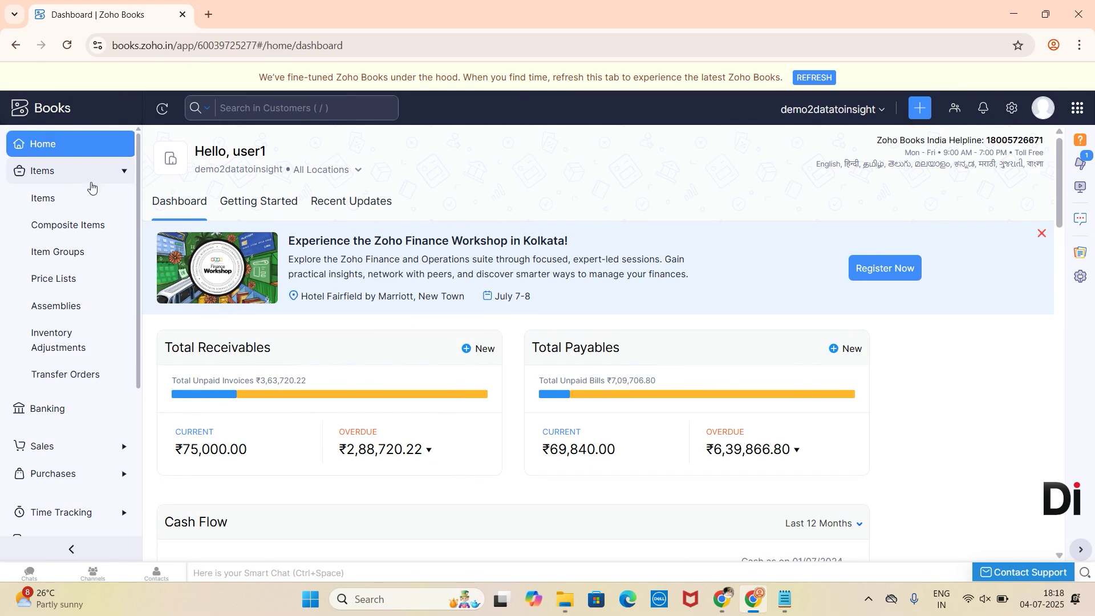
click(88, 235)
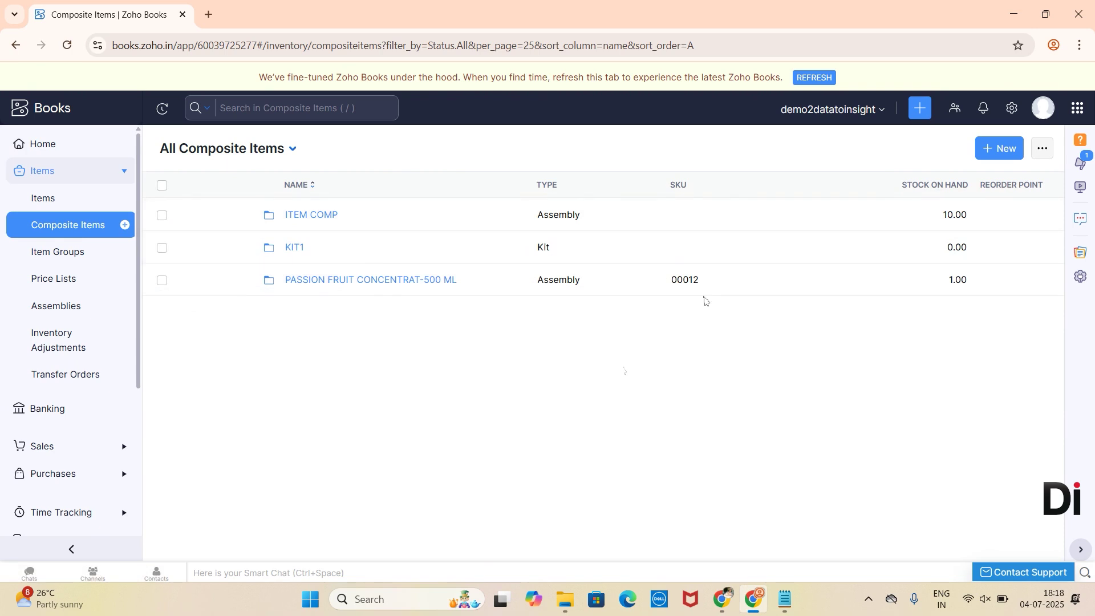
click(994, 164)
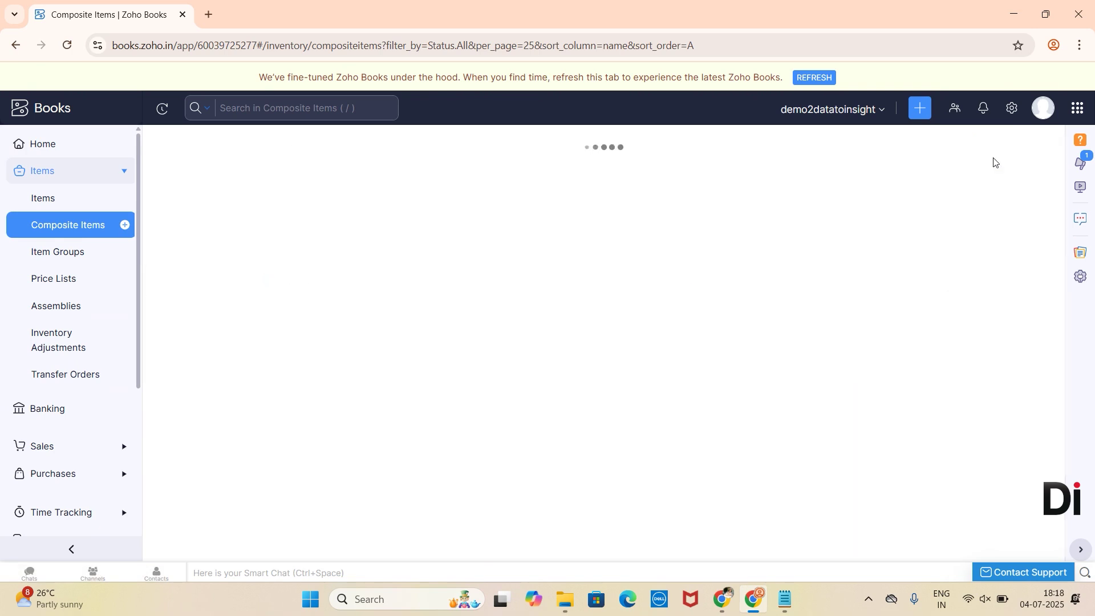
text(Cho)
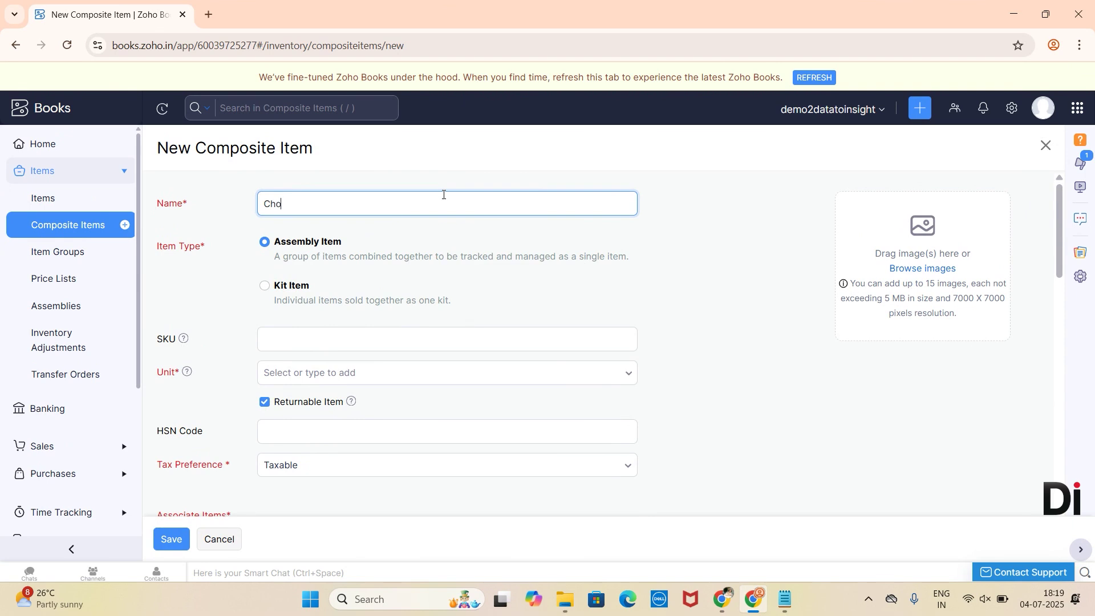
text(colate)
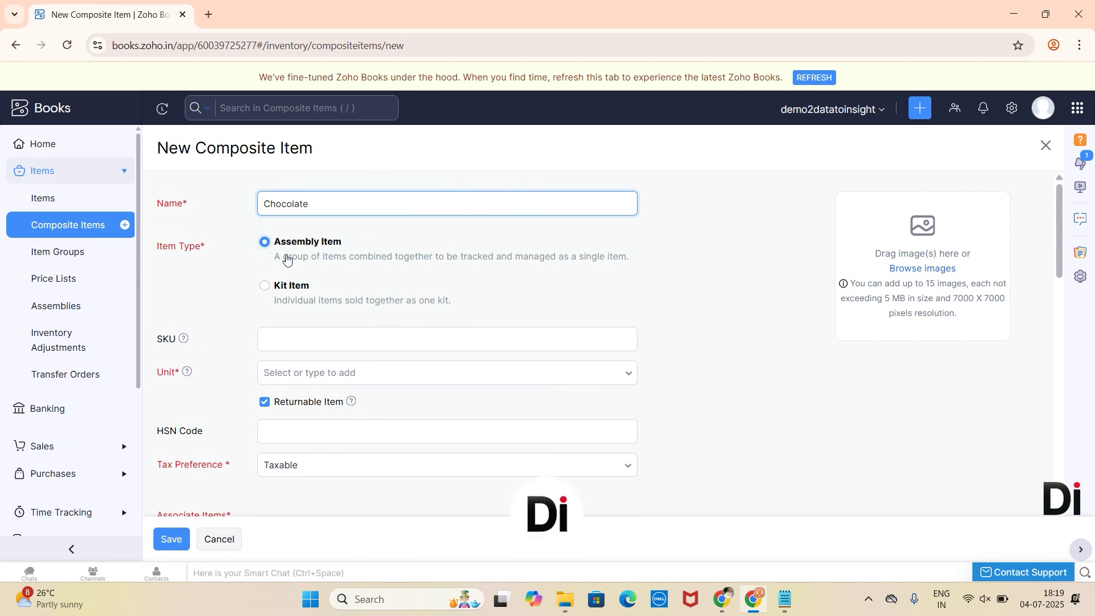
Set the composite item's unit to PAC - Packets
scroll(286, 256, down, 1)
scroll(286, 256, down, 3)
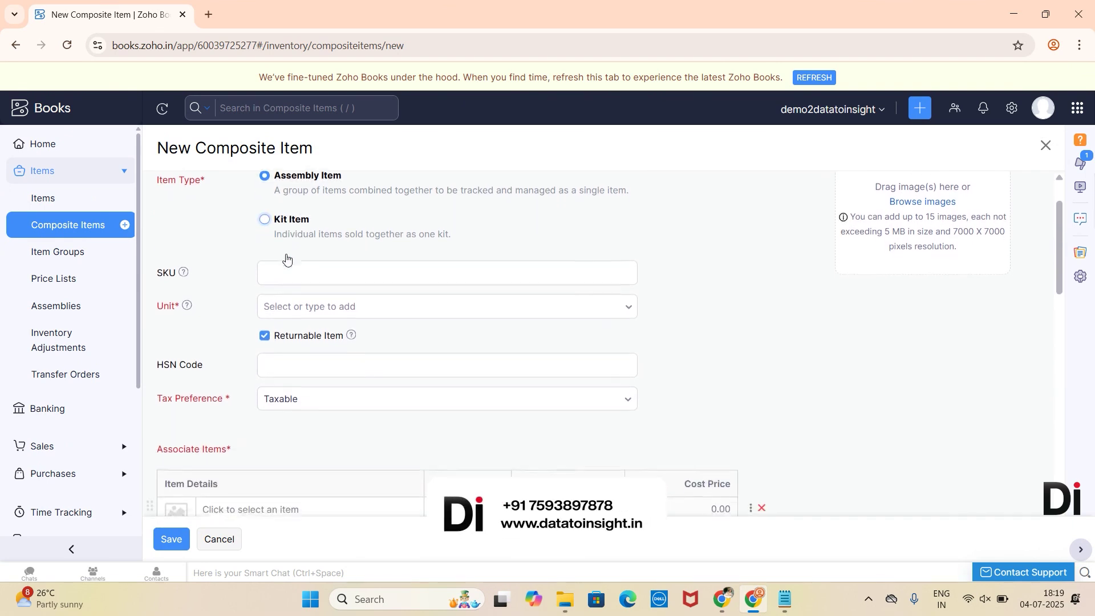
click(303, 249)
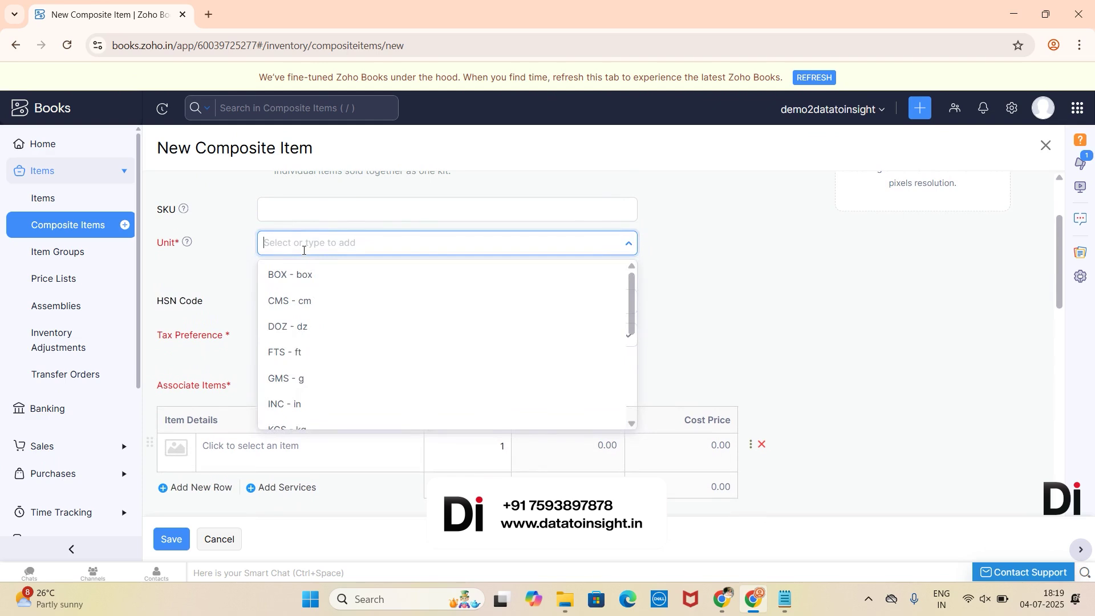
text(p)
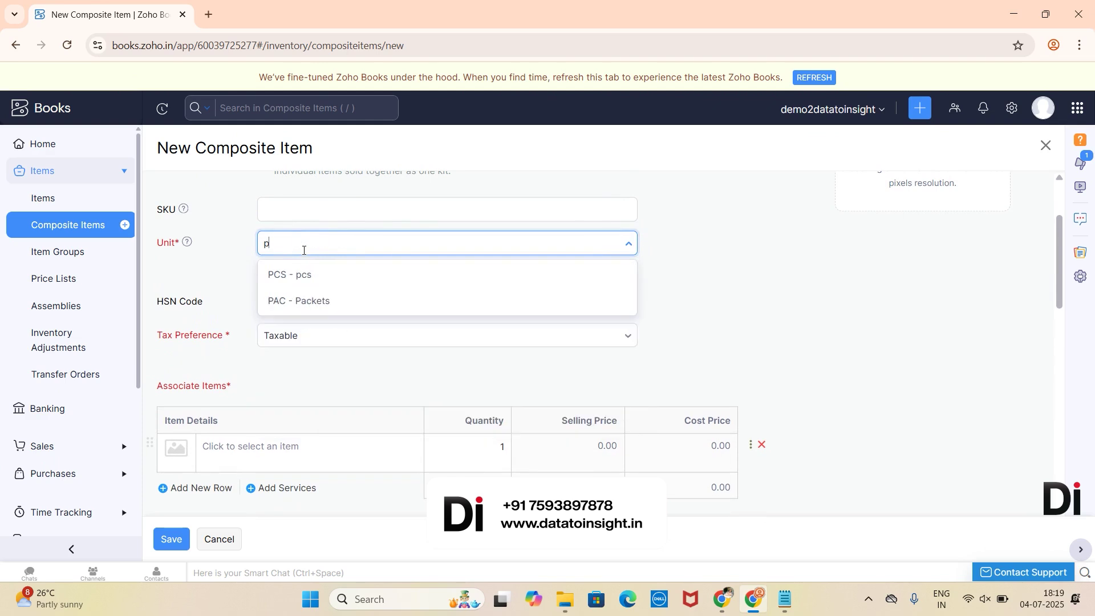
click(289, 294)
Add Coco powder as the first associated item with a quantity of 0.5
scroll(317, 359, down, 1)
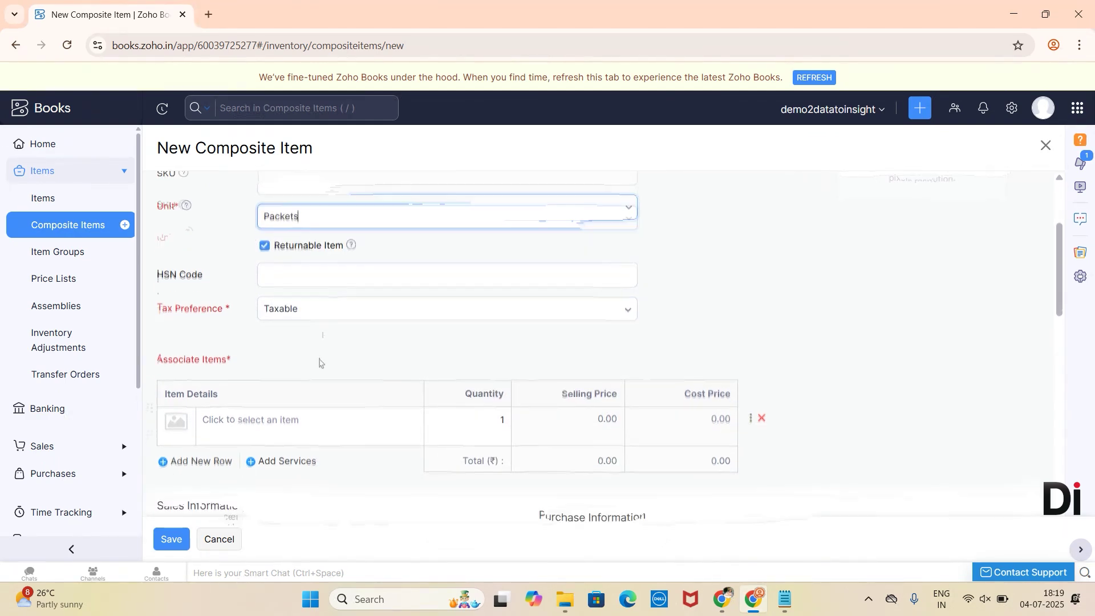
scroll(320, 362, down, 2)
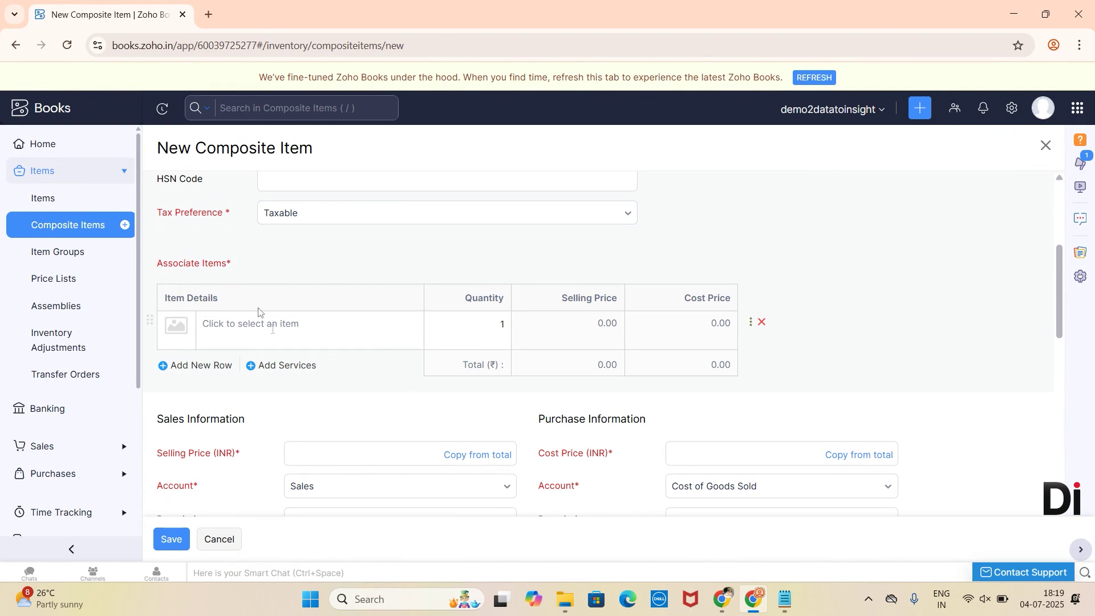
click(273, 335)
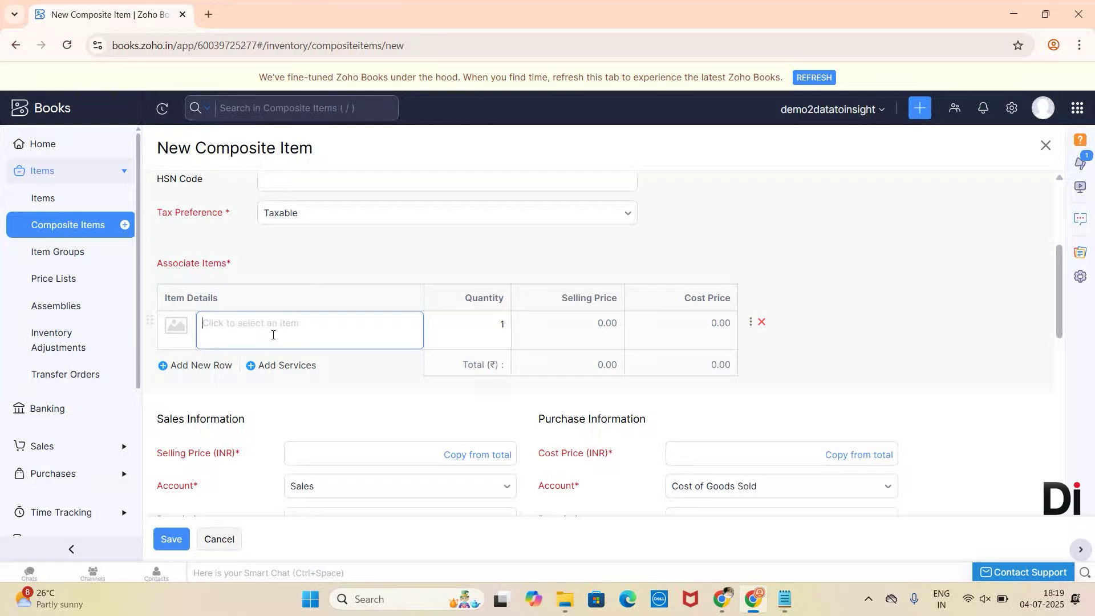
text(co)
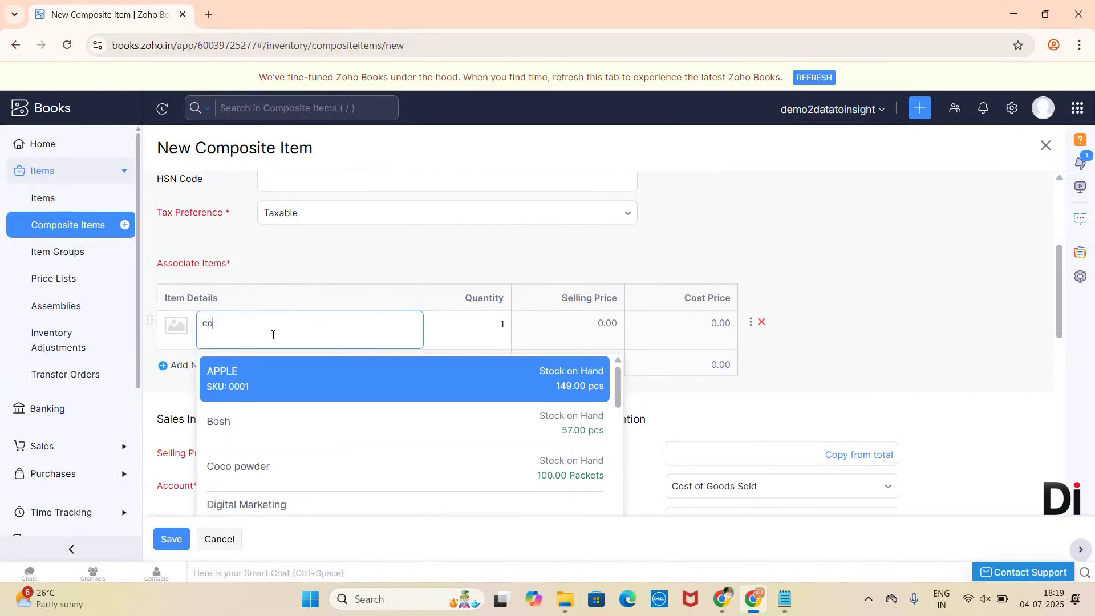
click(274, 374)
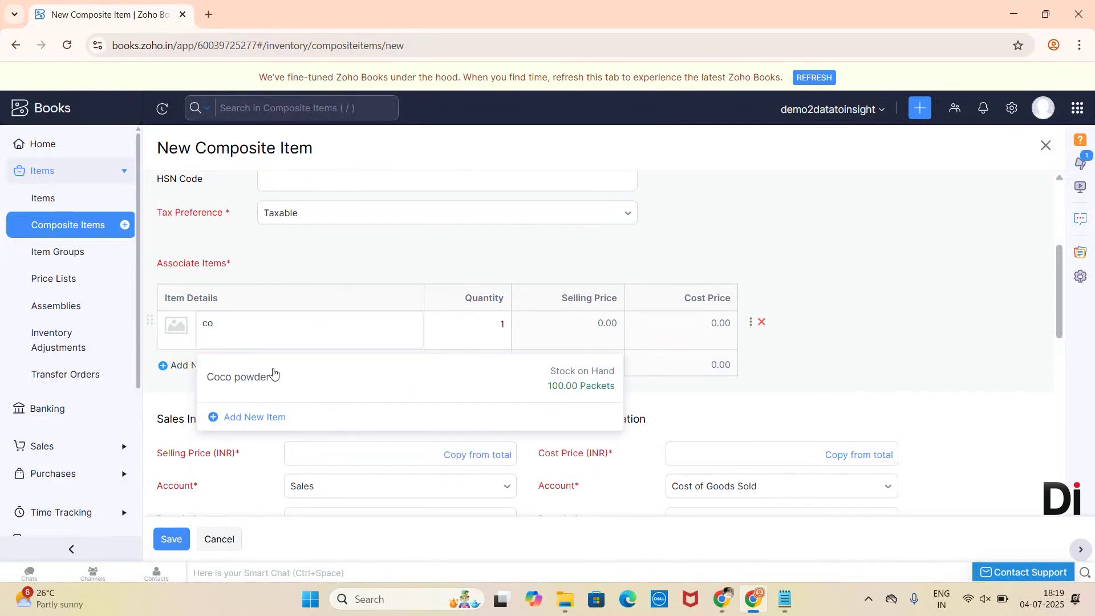
click(468, 319)
double_click(505, 319)
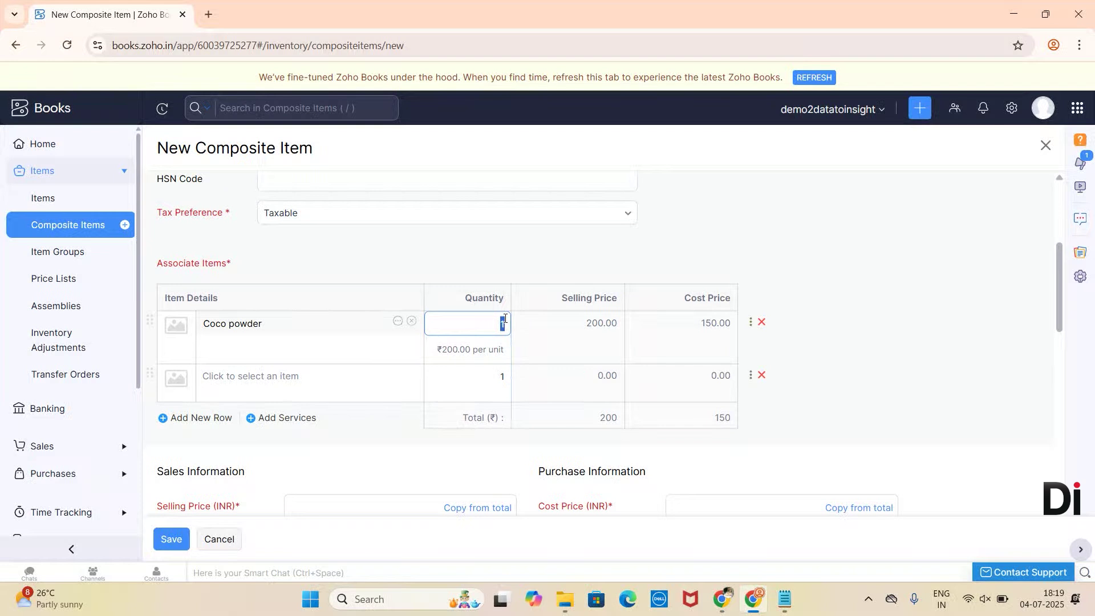
key(BackSpace)
text(0.5)
Add Sugar as the second associated item with a quantity of 1 and remove the empty row below it
click(370, 379)
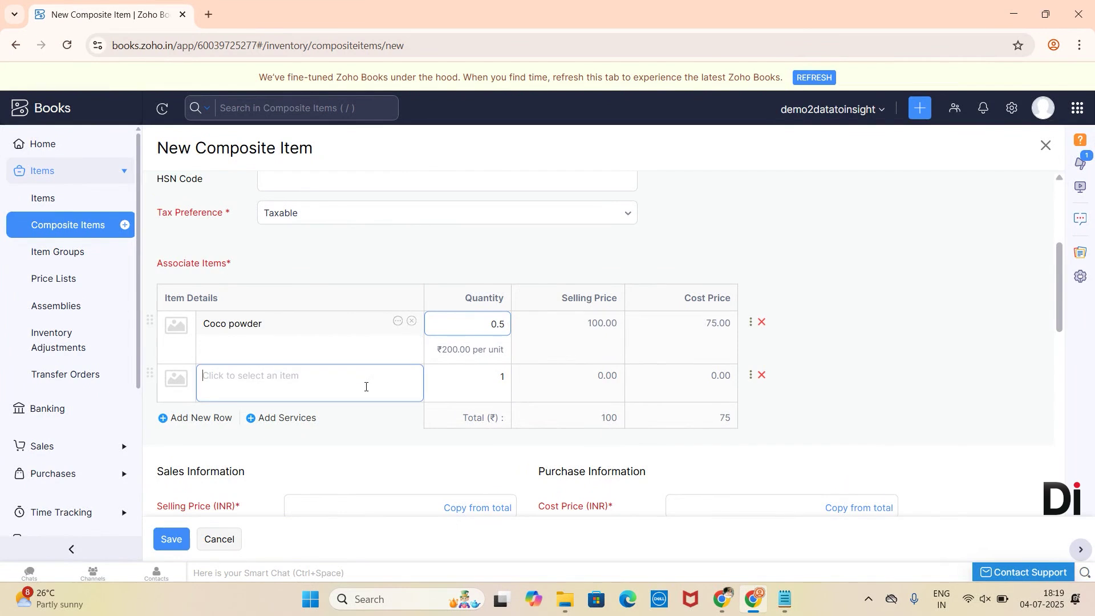
text(sug)
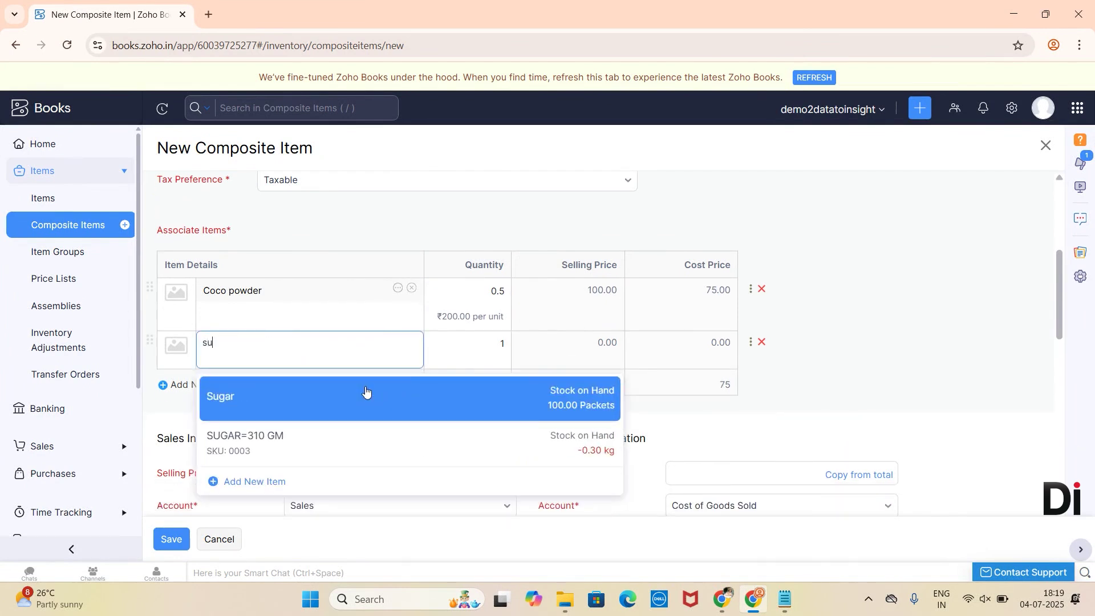
click(365, 393)
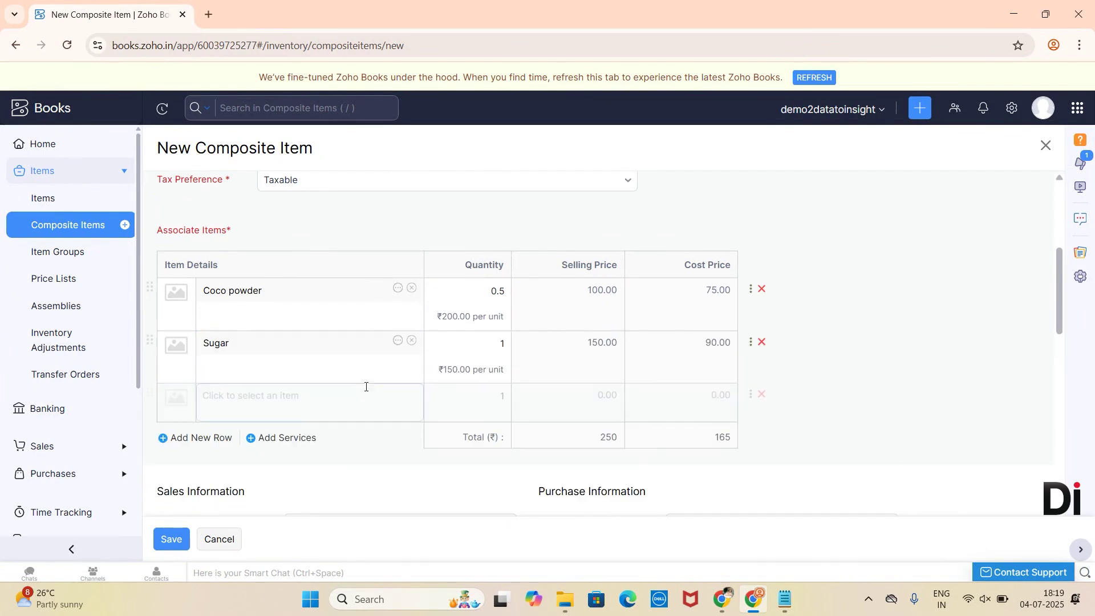
click(482, 341)
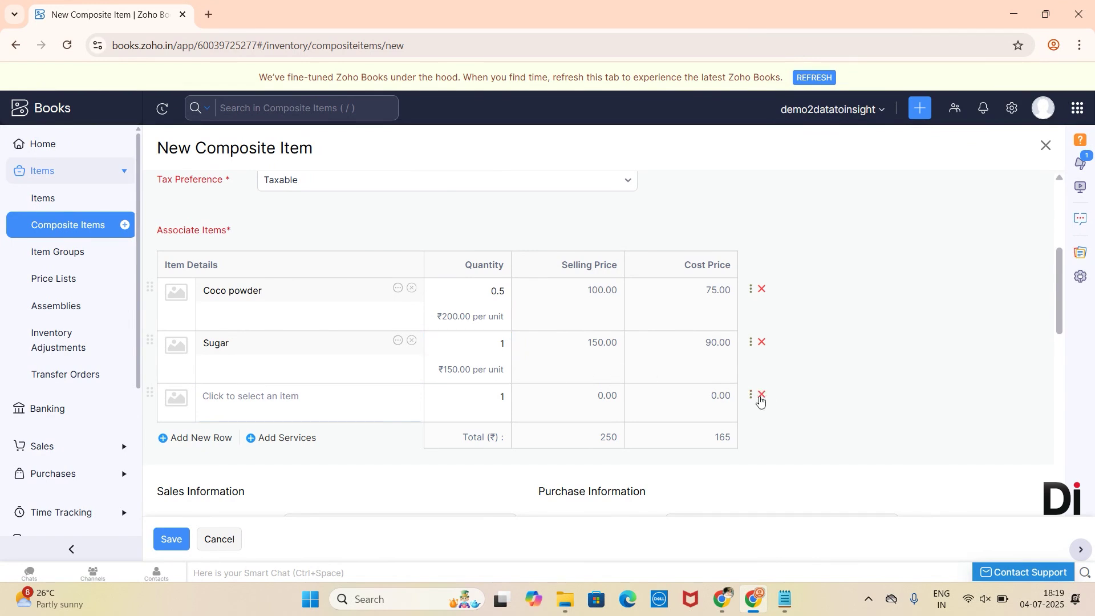
click(760, 395)
Set the composite item's selling price to 340 INR and copy its cost price from the associated items' total
scroll(758, 399, down, 3)
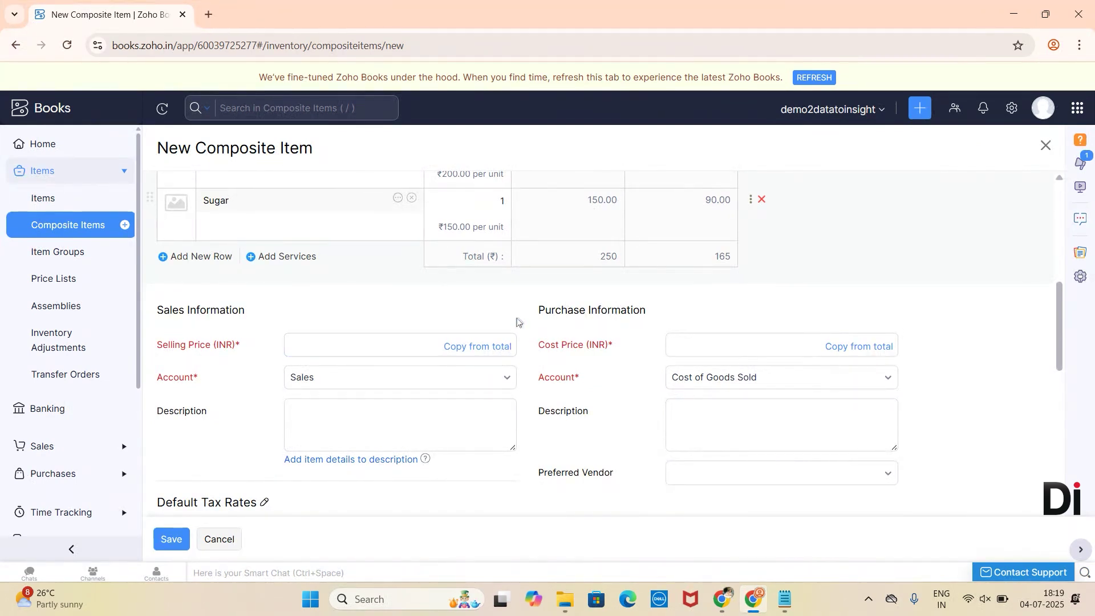
scroll(467, 302, up, 1)
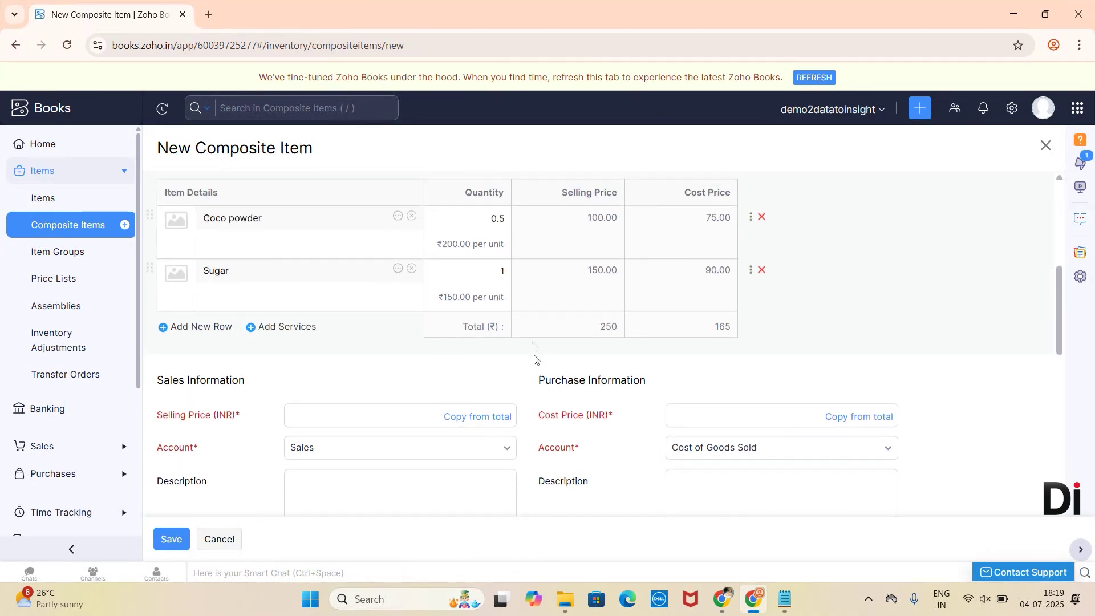
click(453, 416)
click(330, 411)
drag(330, 410, 279, 418)
text(3)
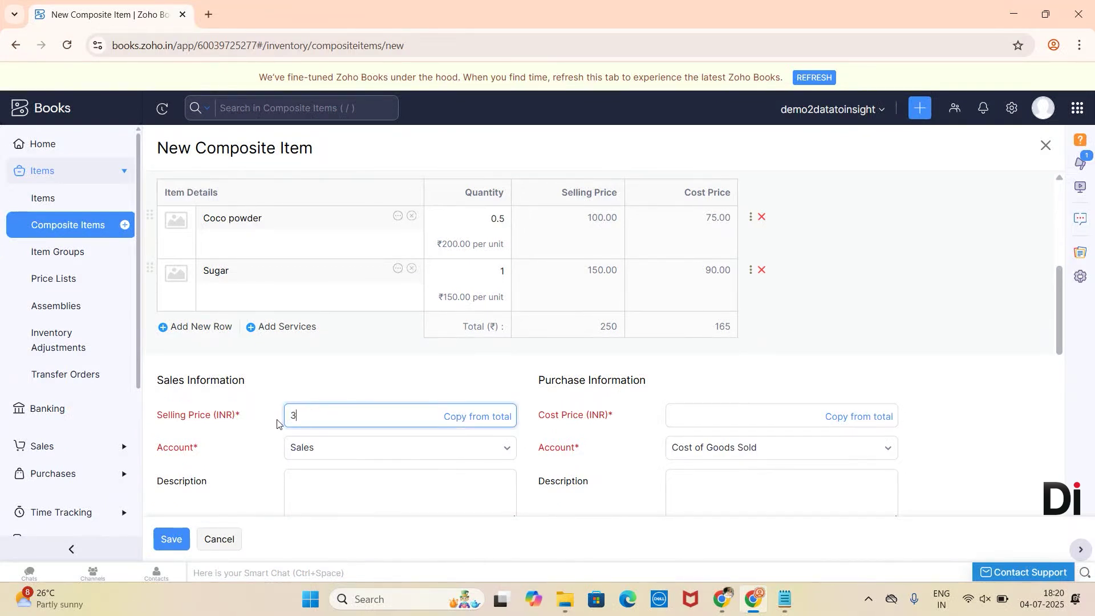
text(40)
click(844, 417)
Set the inventory account to Finished Goods and the valuation method to WAC (Weighted Average Costing), and save the composite item
scroll(621, 415, down, 2)
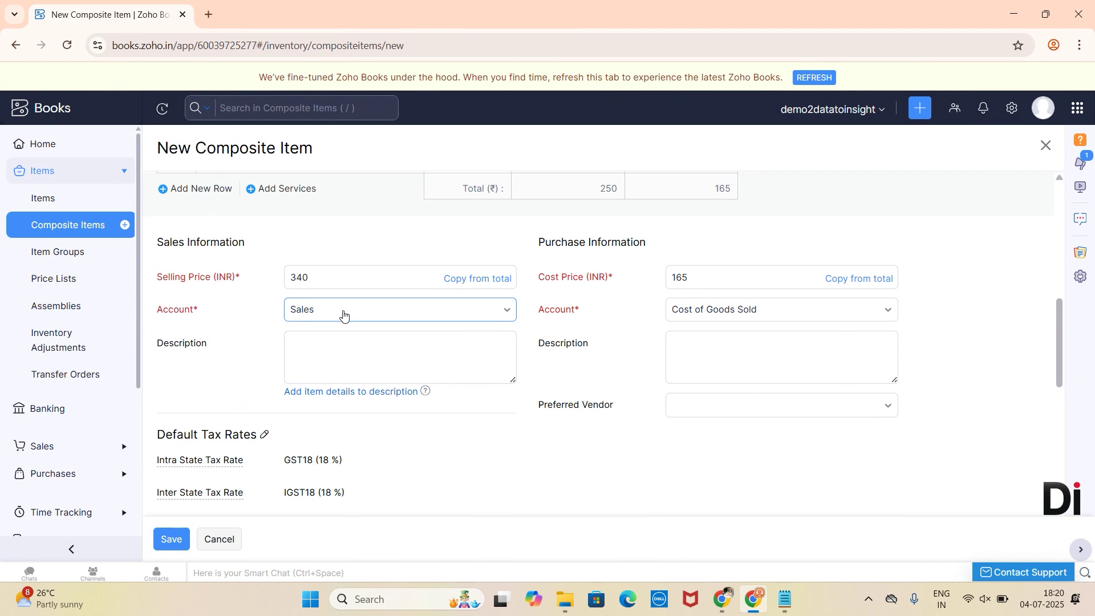
scroll(343, 315, down, 7)
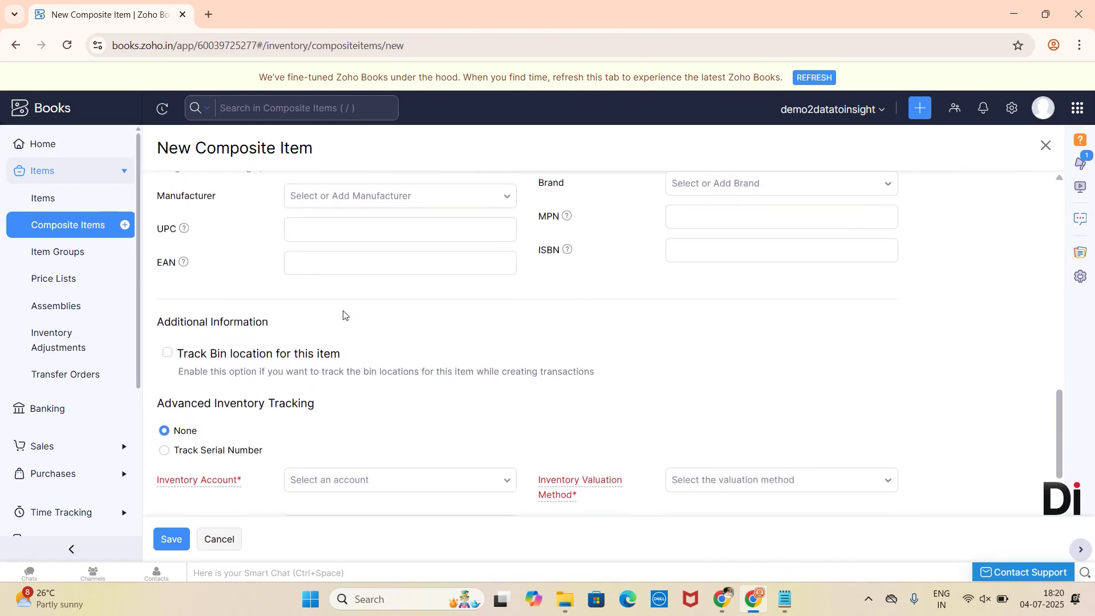
scroll(343, 314, down, 4)
scroll(345, 313, up, 1)
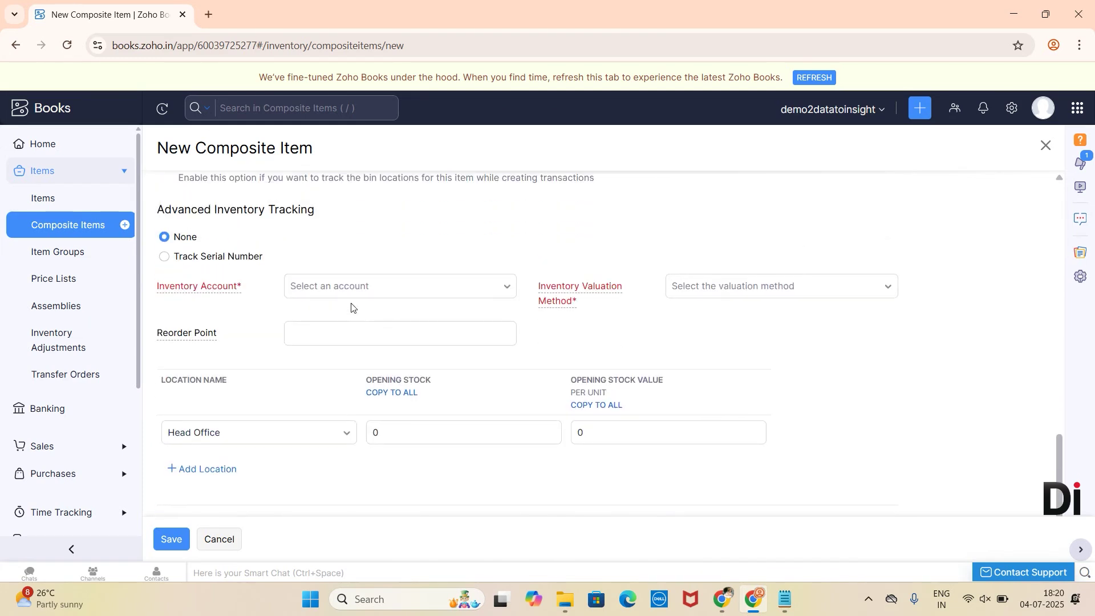
click(368, 293)
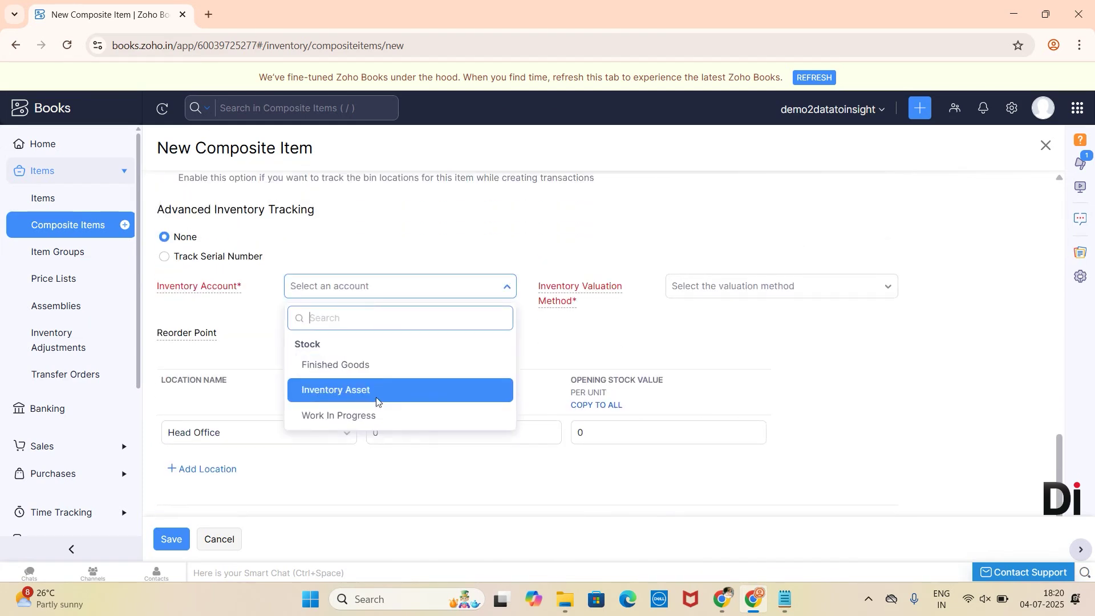
click(380, 364)
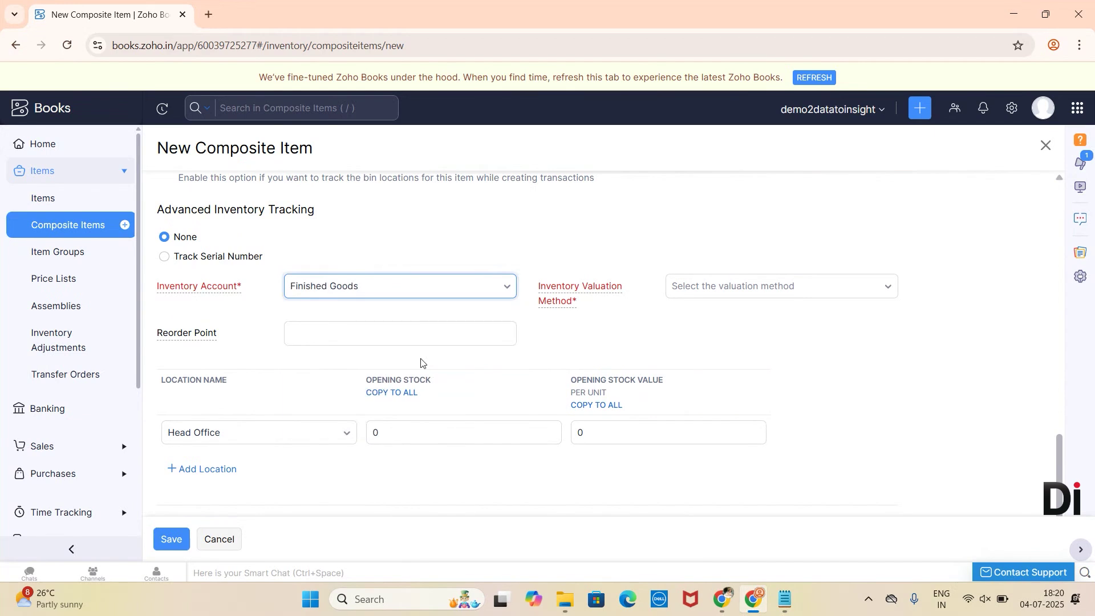
click(828, 289)
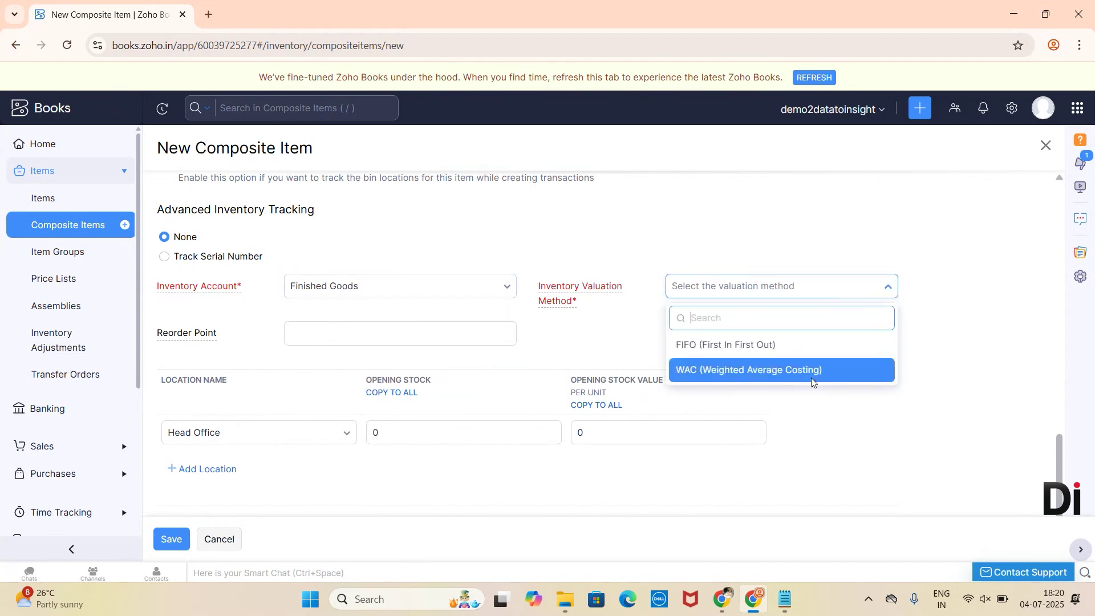
click(812, 381)
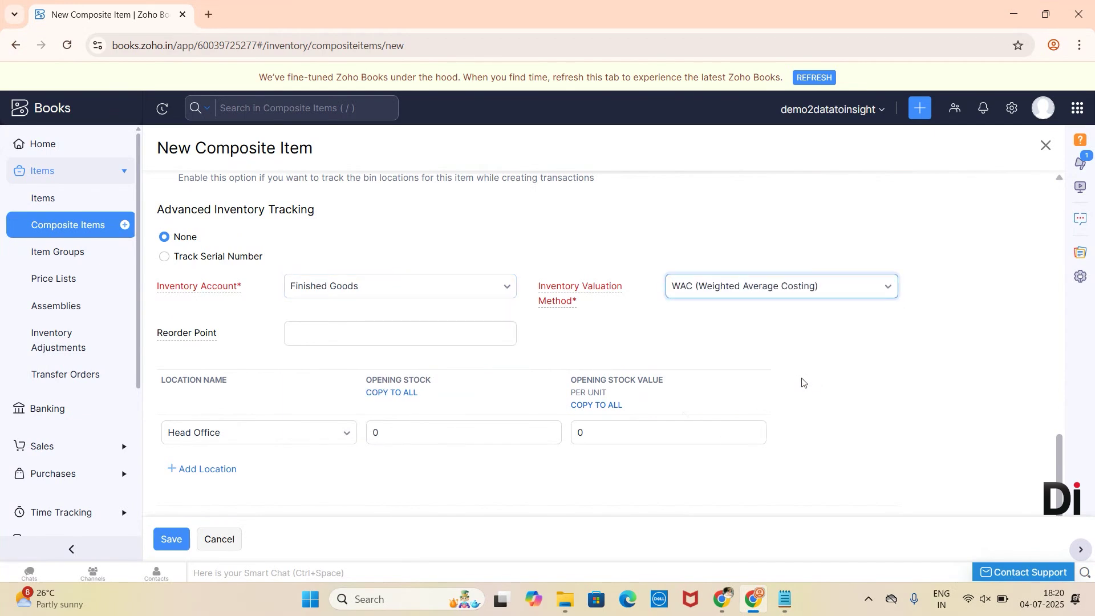
click(156, 541)
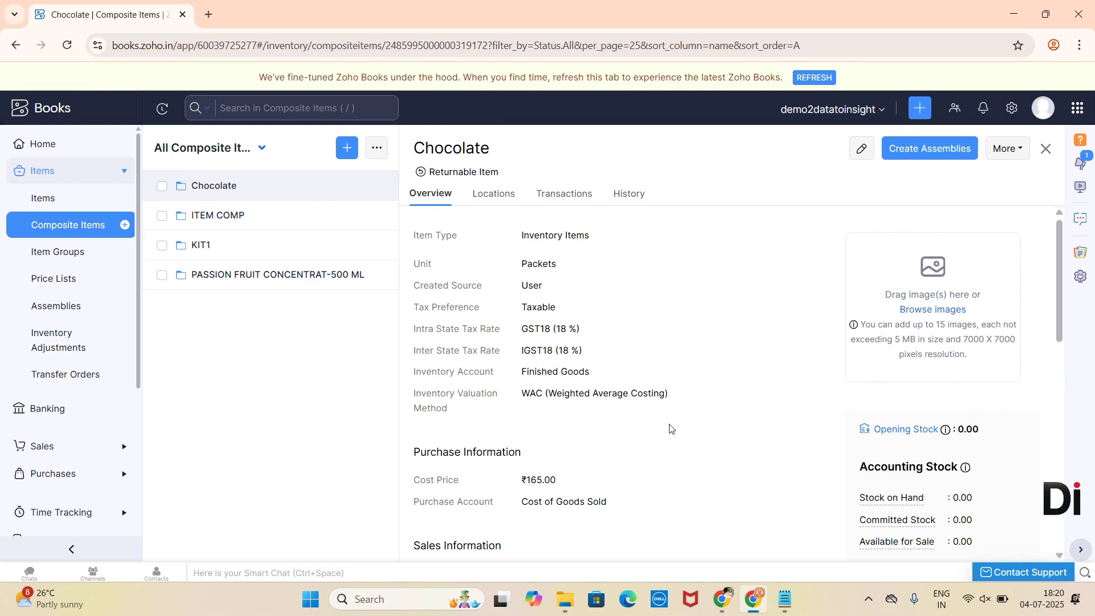
Review the Chocolate composite item's associated items and its stock on hand at each location
scroll(670, 429, down, 7)
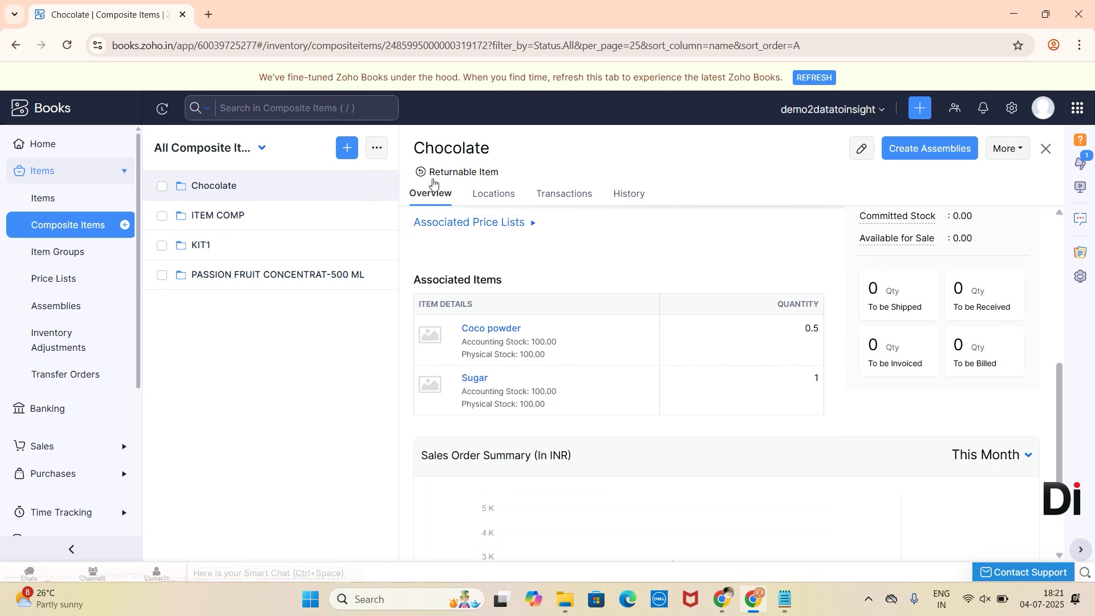
click(513, 192)
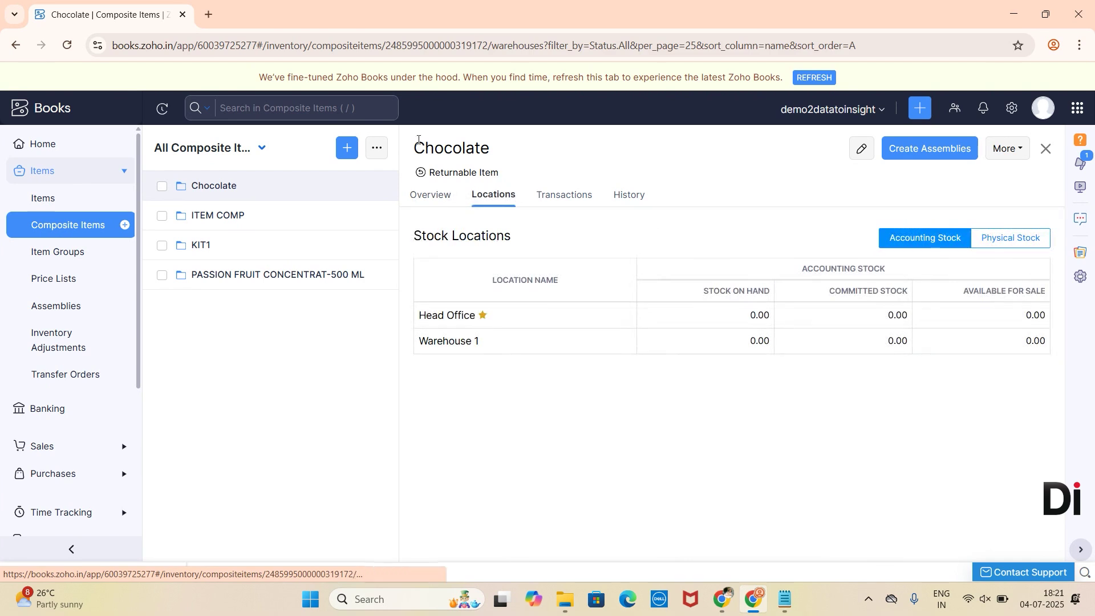
double_click(753, 340)
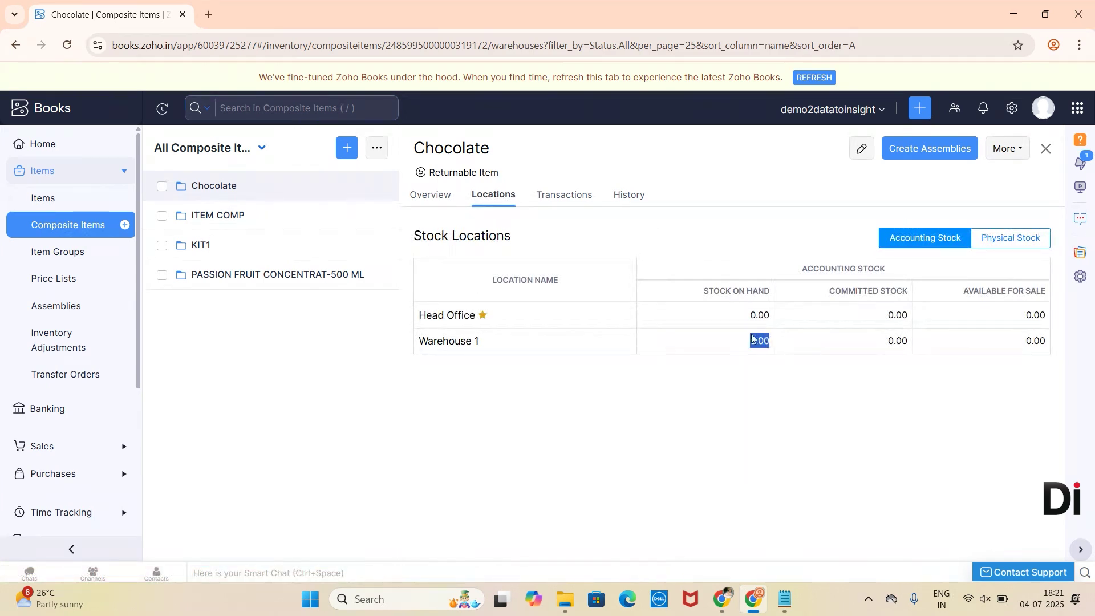
Check the location-wise stock of the Coco powder and Sugar items
click(49, 199)
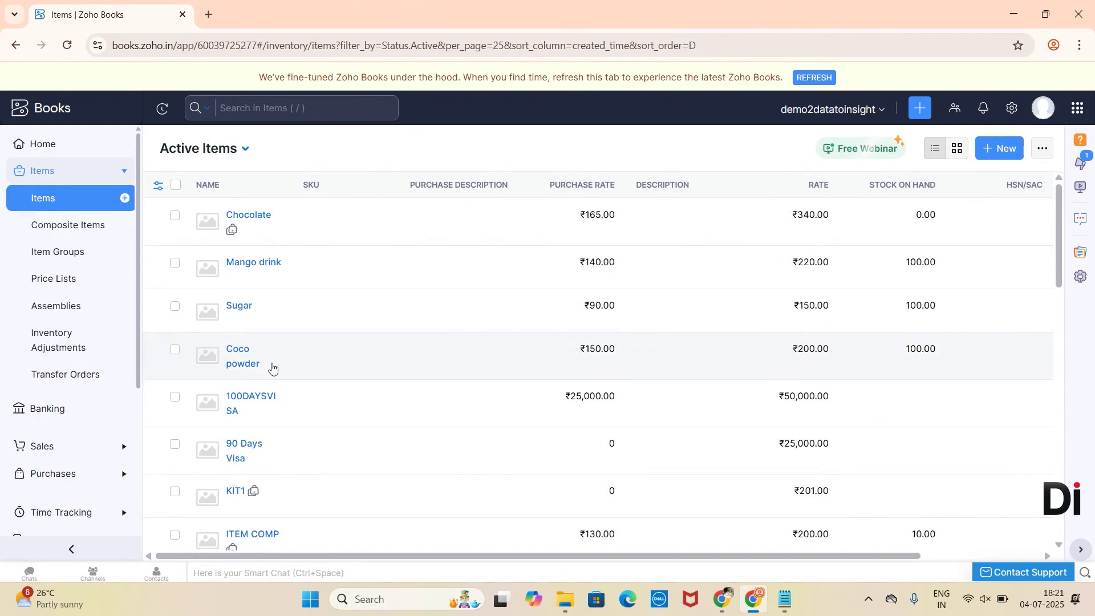
click(272, 368)
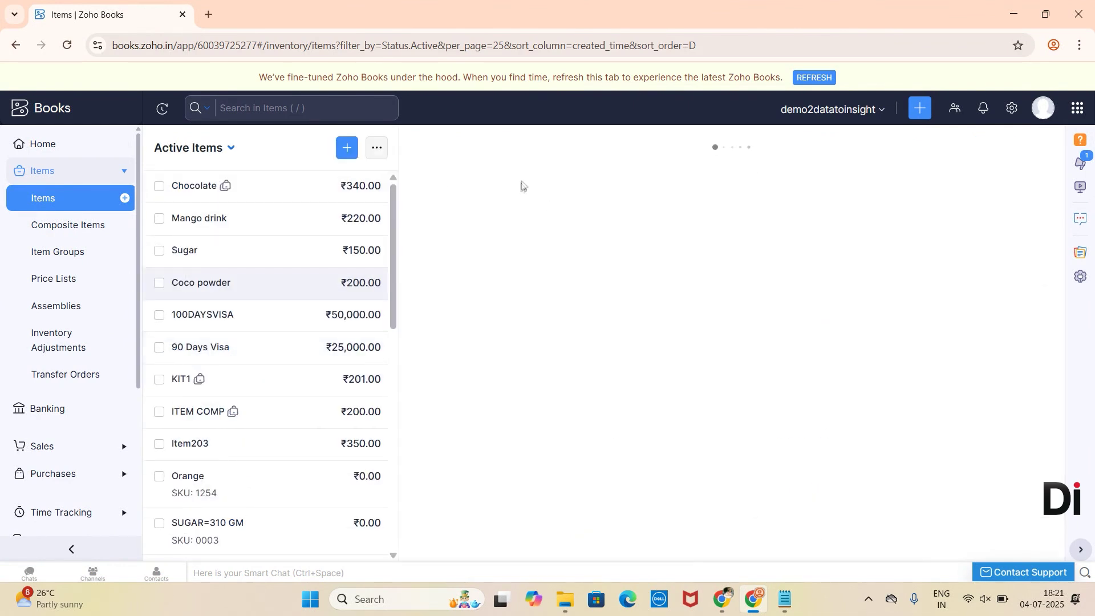
click(505, 204)
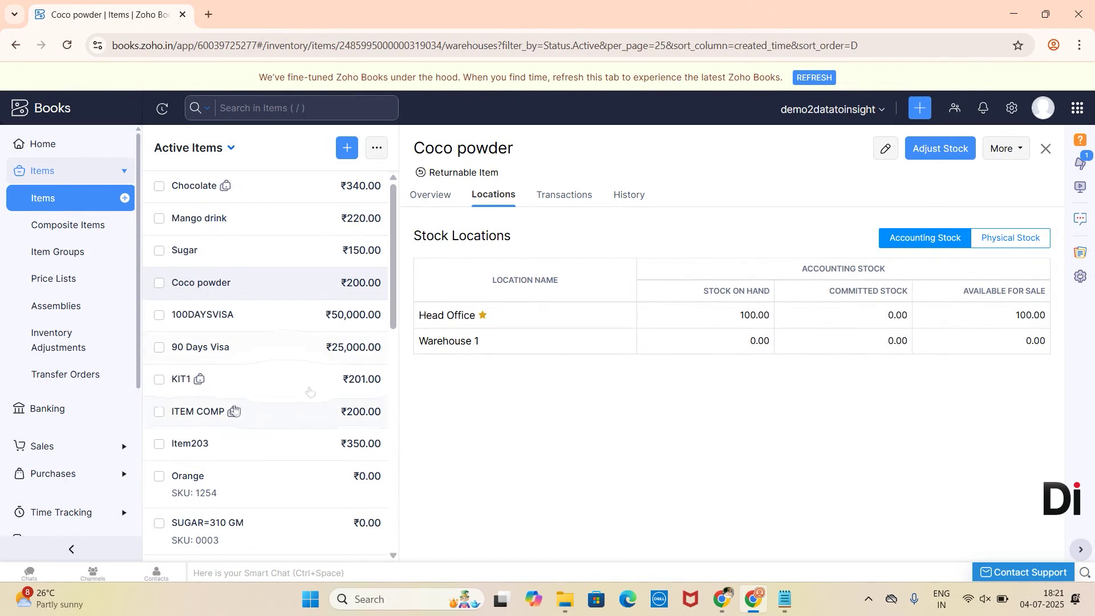
click(206, 261)
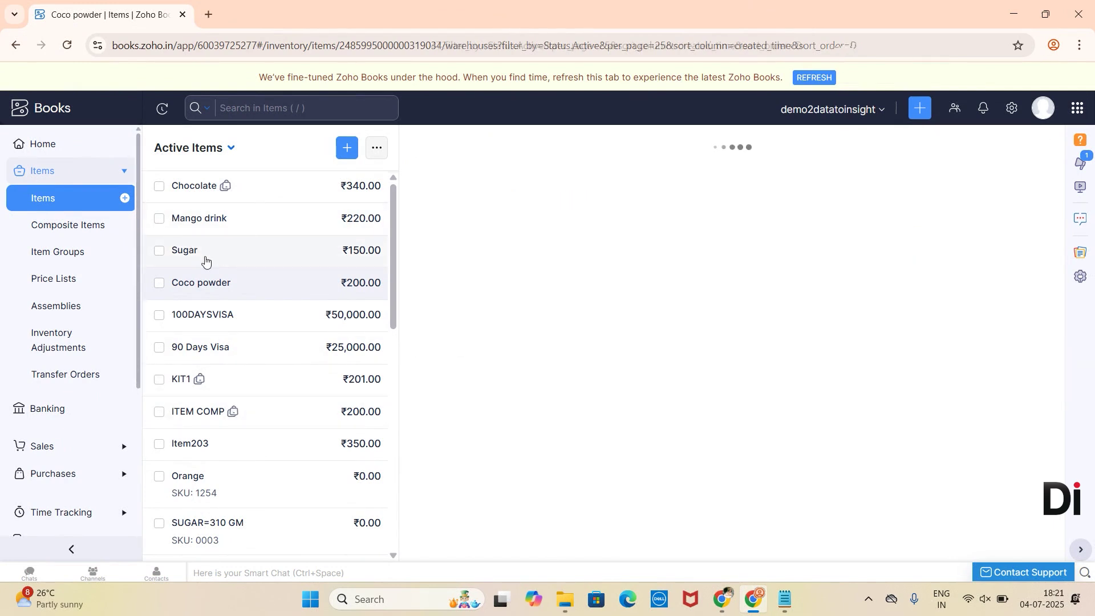
click(511, 202)
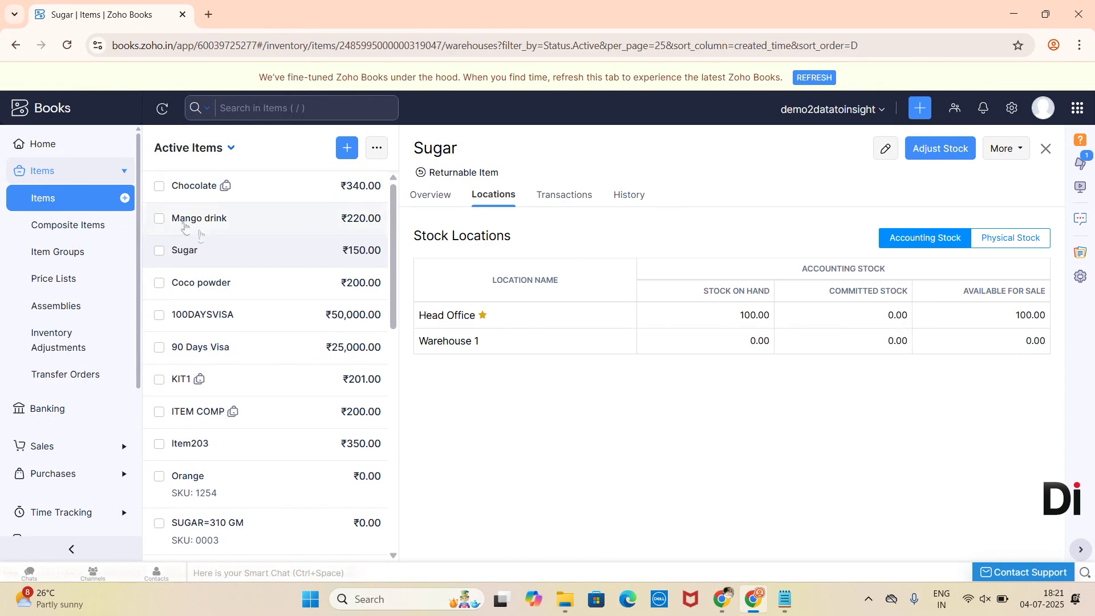
Create a new assembly for the Chocolate composite item with a quantity to assemble of 30, and assemble it
click(70, 227)
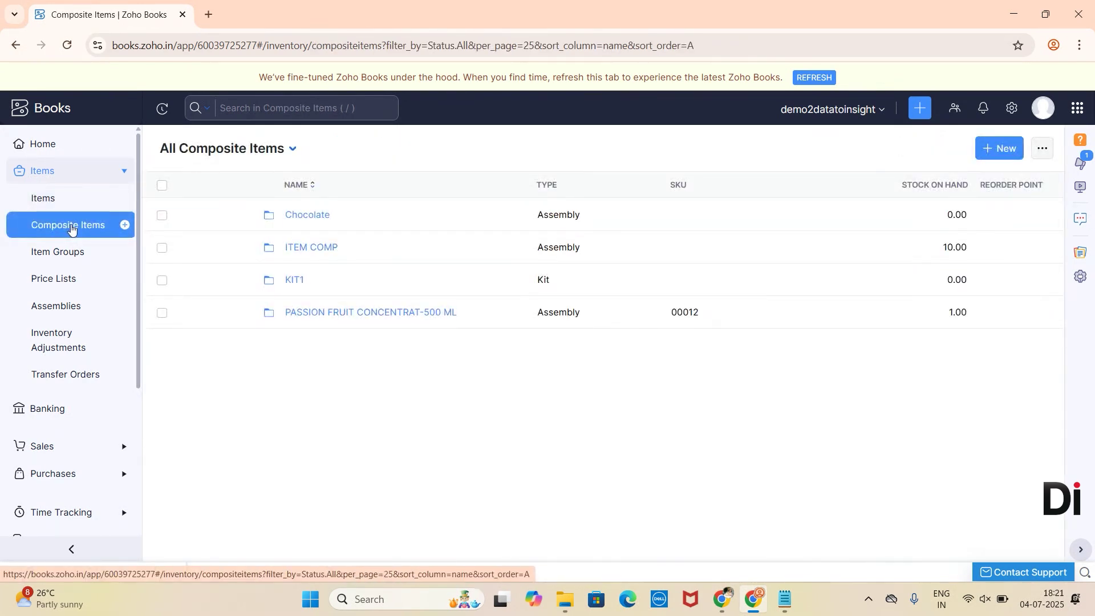
click(328, 215)
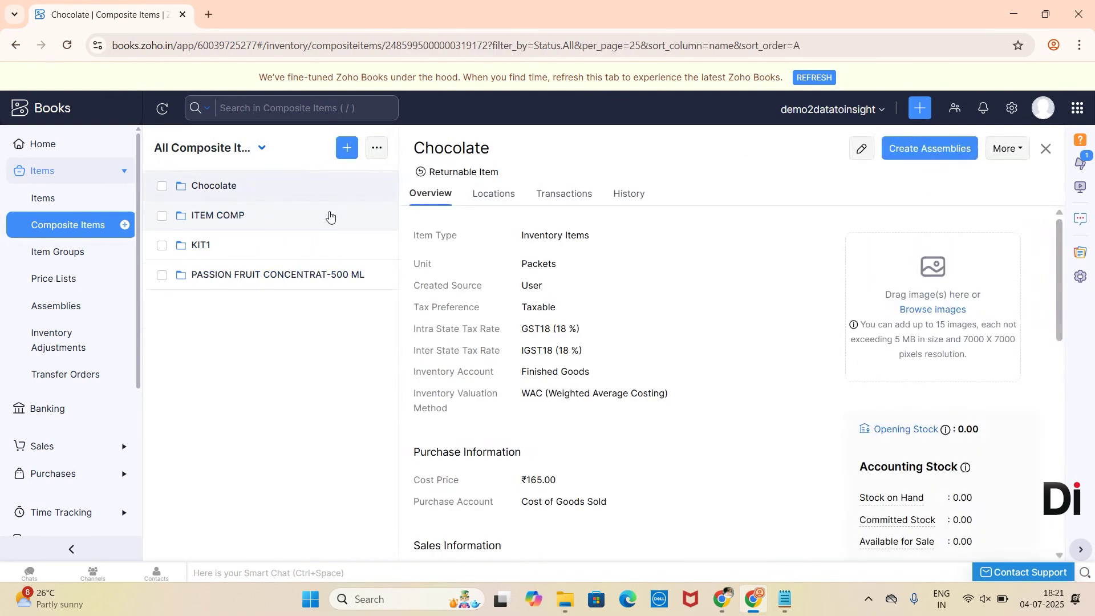
click(897, 149)
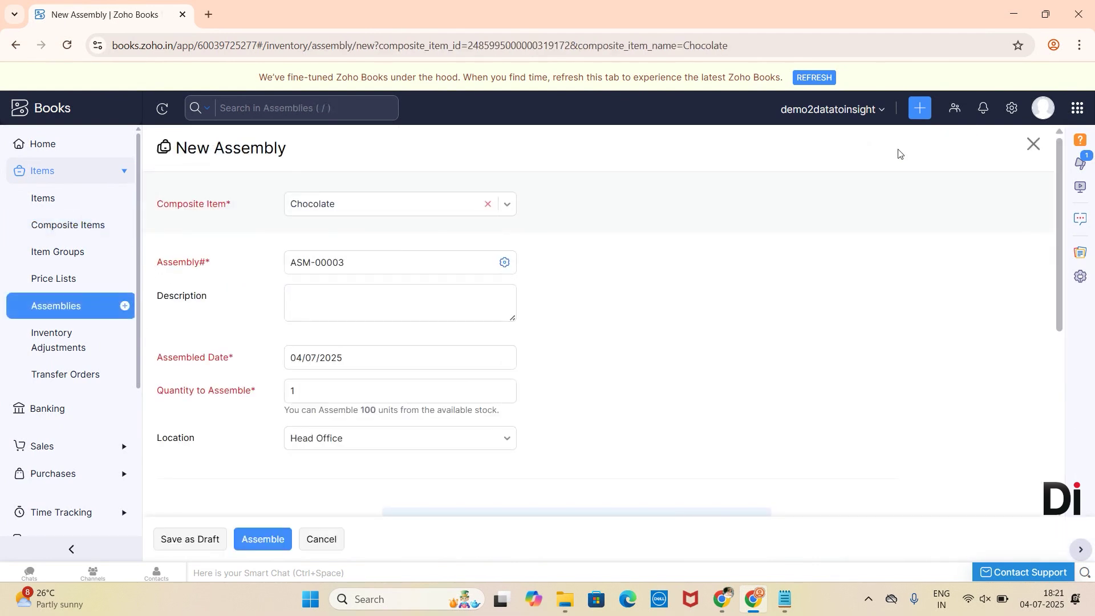
scroll(386, 286, down, 3)
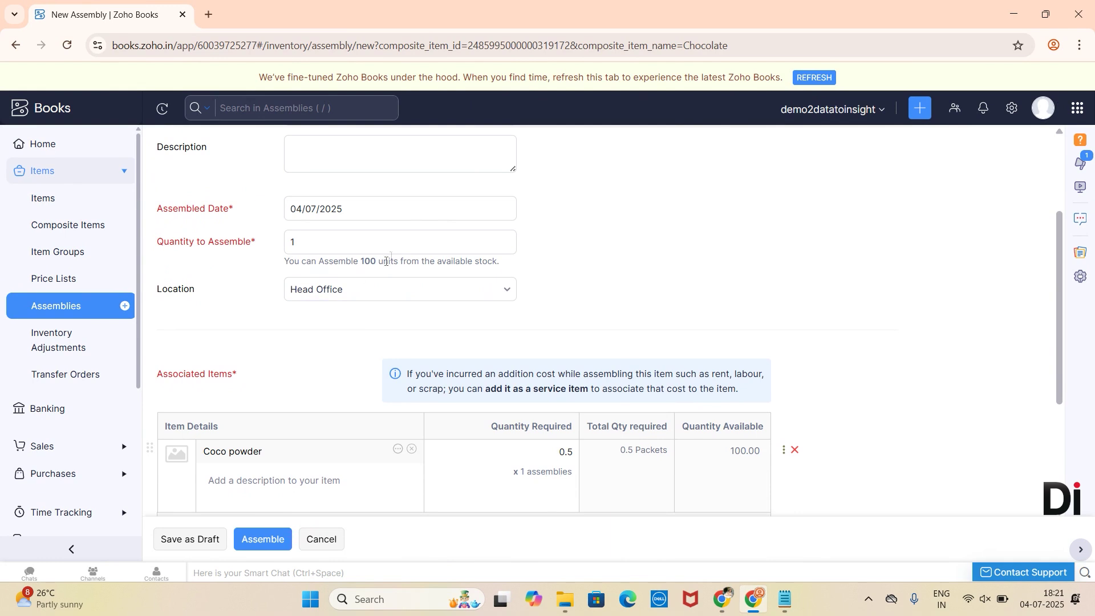
drag(380, 273, 359, 264)
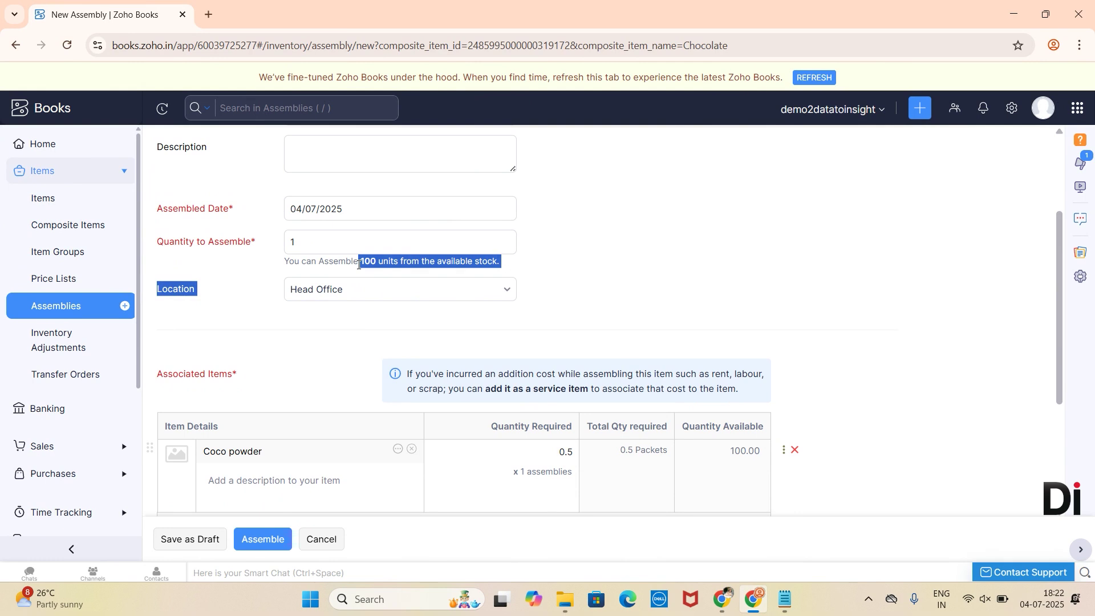
click(333, 250)
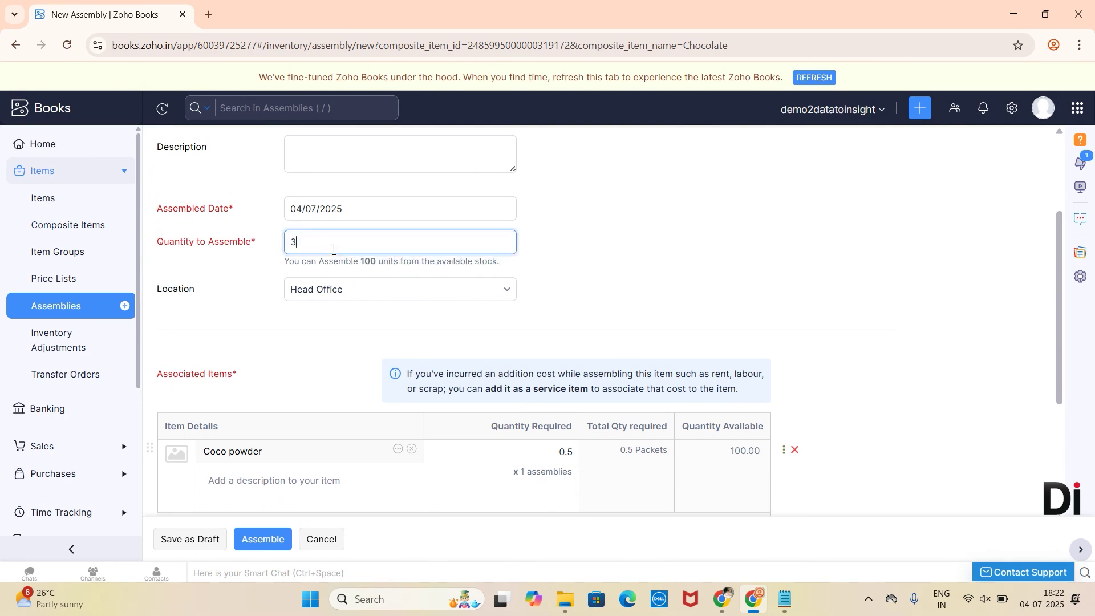
scroll(384, 321, down, 4)
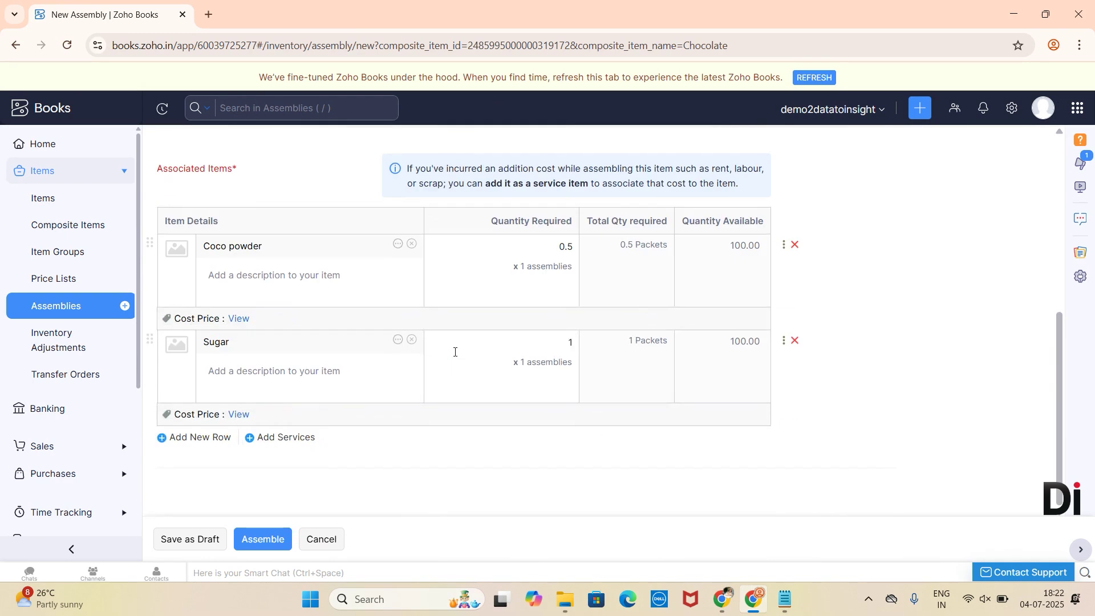
click(268, 542)
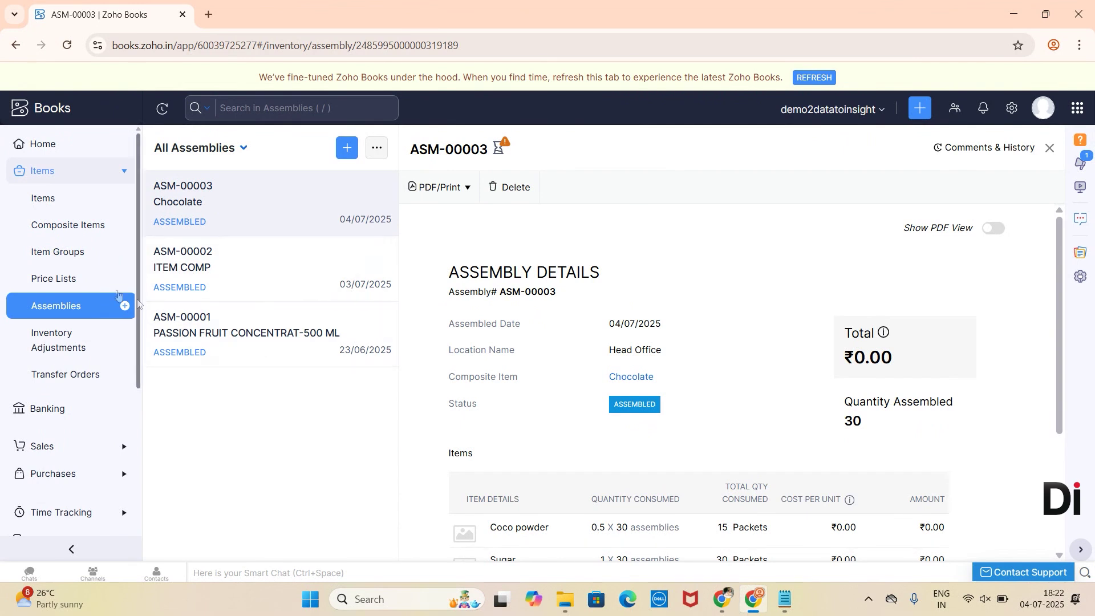
Check the Chocolate composite item's stock on hand by location after the assembly
click(59, 223)
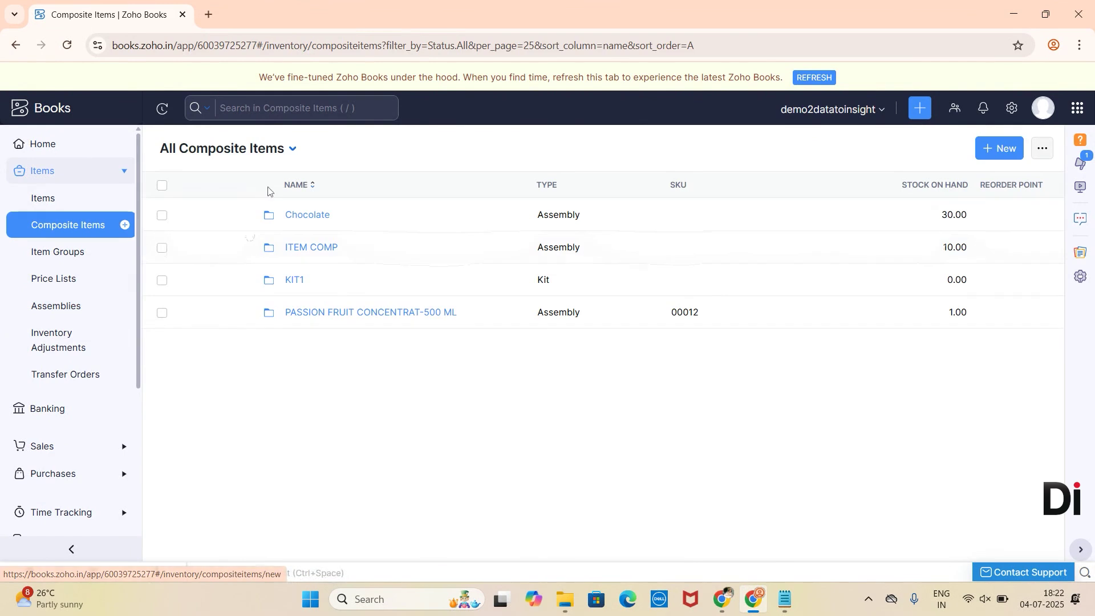
click(290, 215)
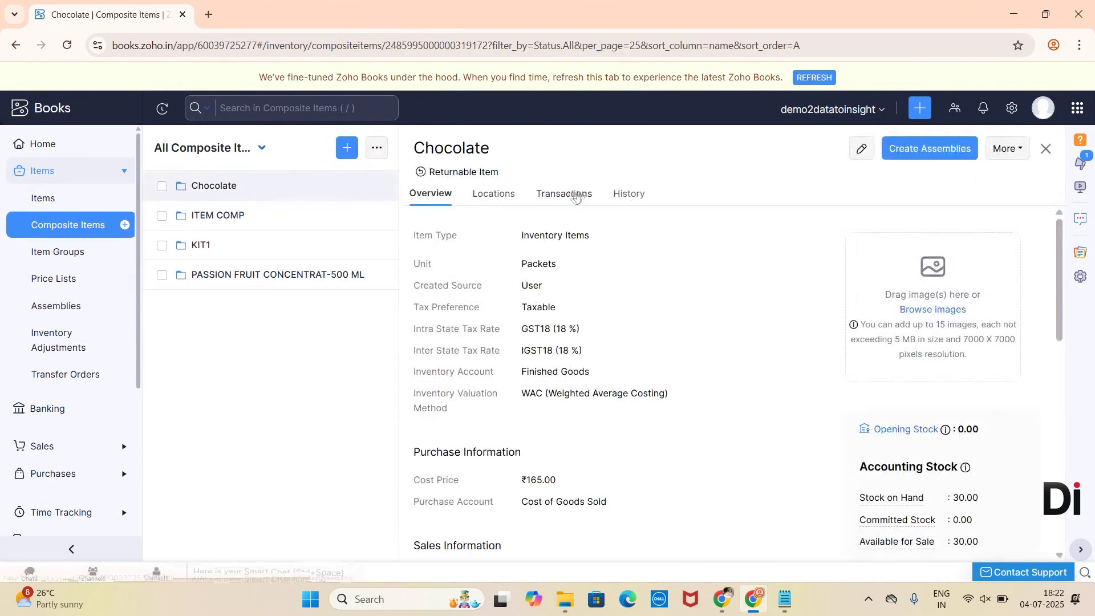
click(485, 206)
drag(742, 315, 776, 317)
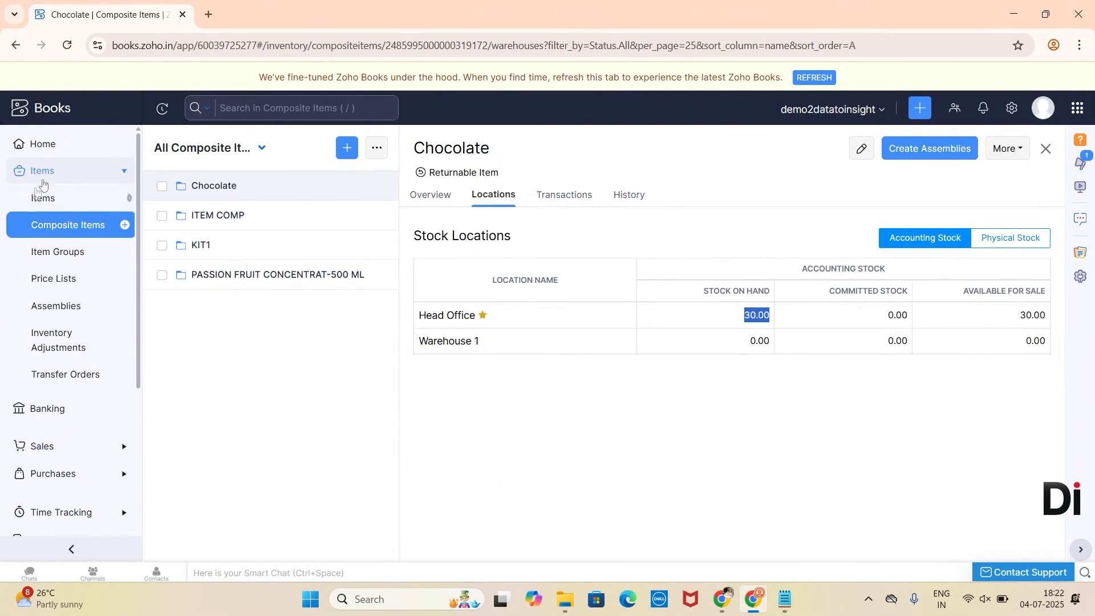
Review the remaining stock by location for Coco powder and Sugar after the assembly
click(57, 199)
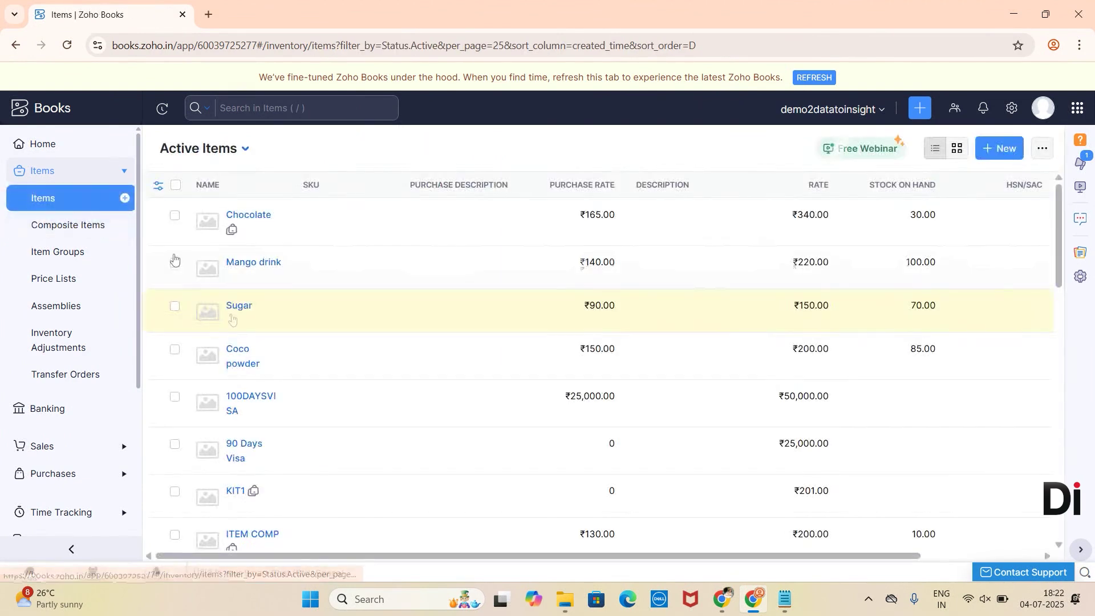
click(254, 360)
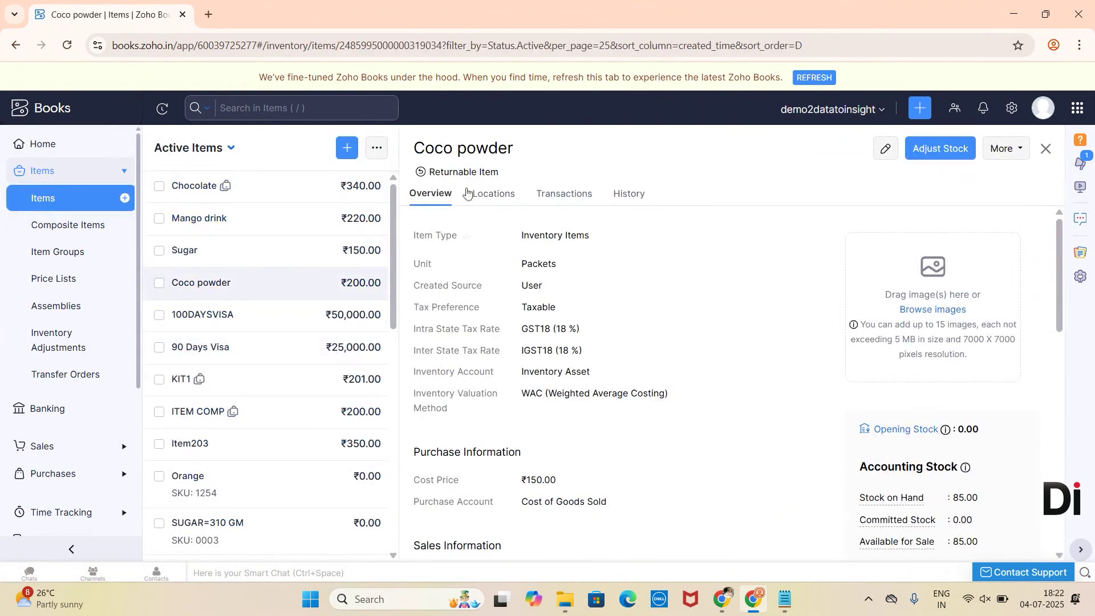
click(488, 197)
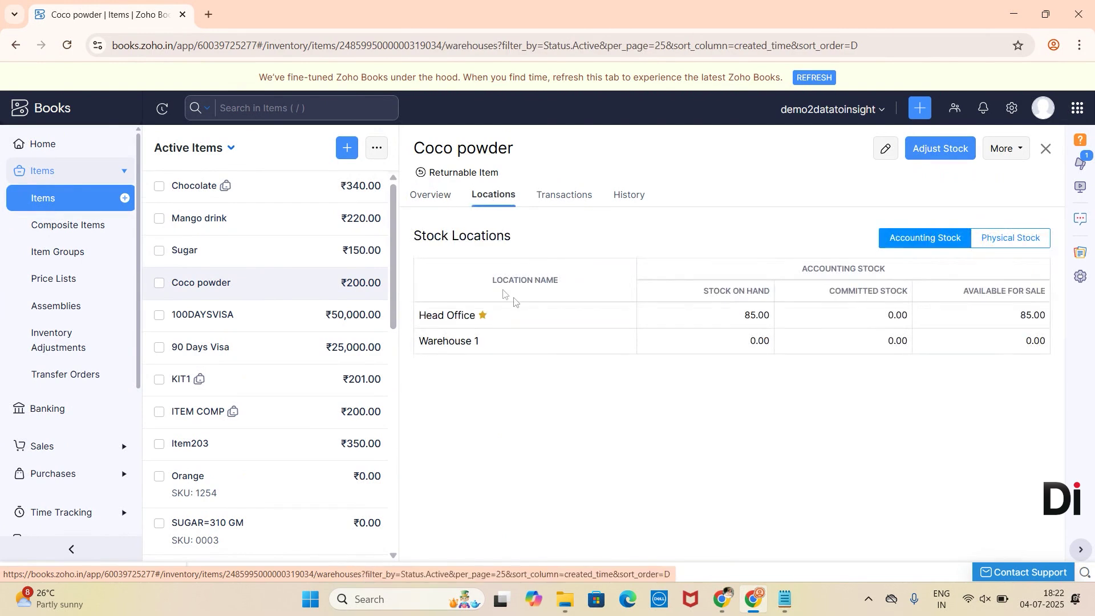
double_click(744, 317)
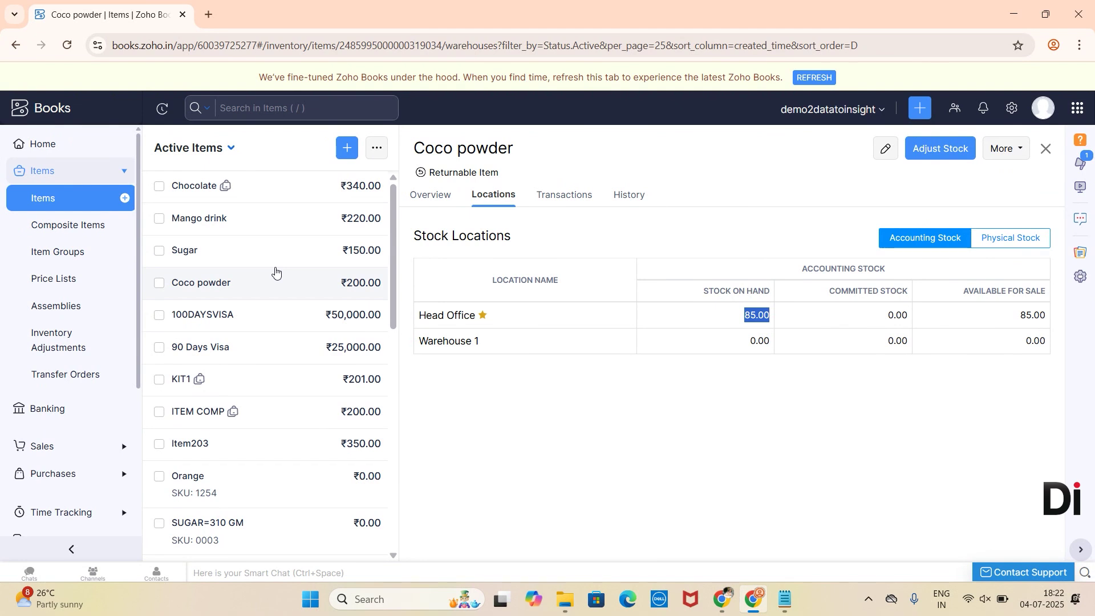
click(237, 249)
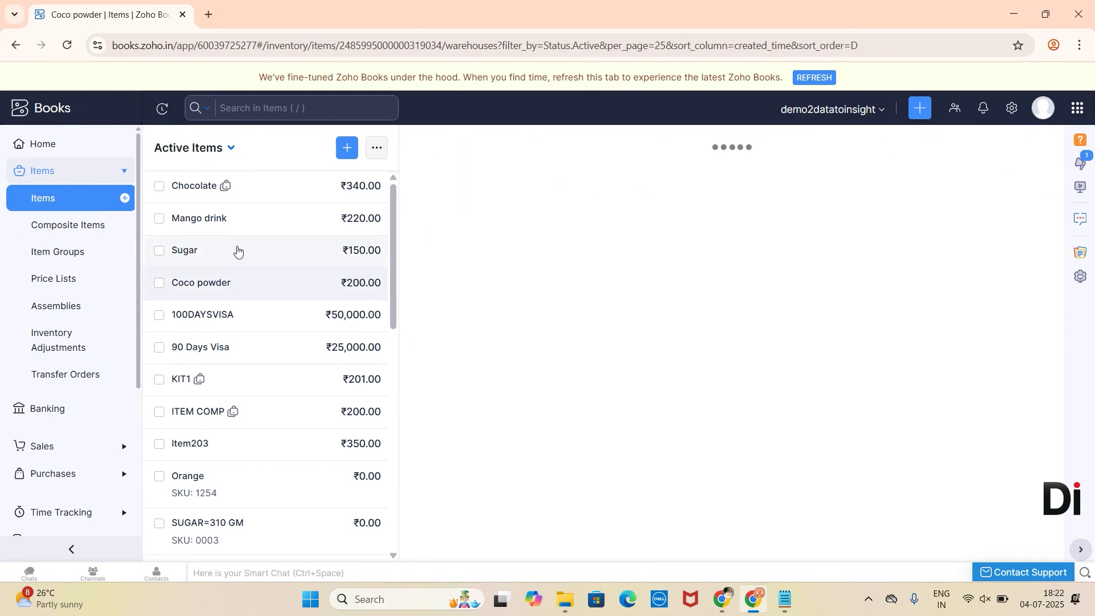
click(499, 199)
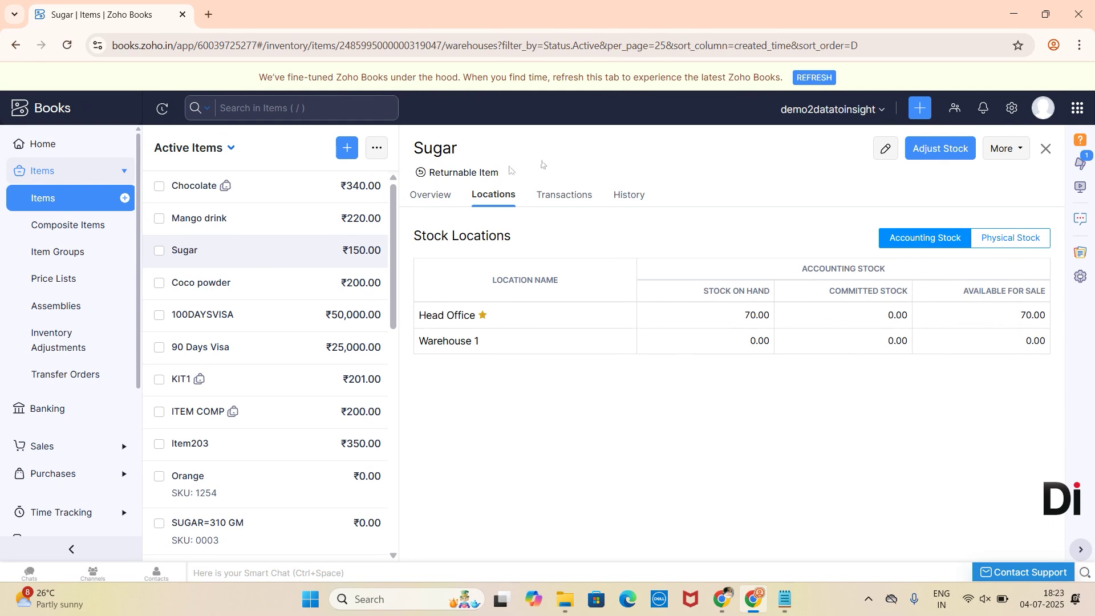
click(348, 153)
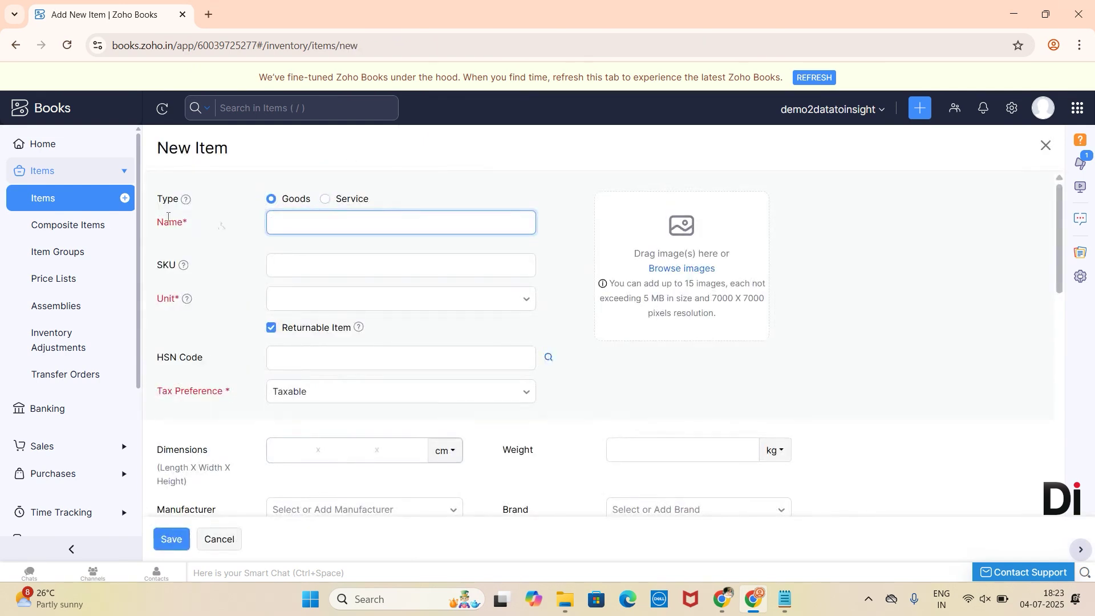
click(82, 226)
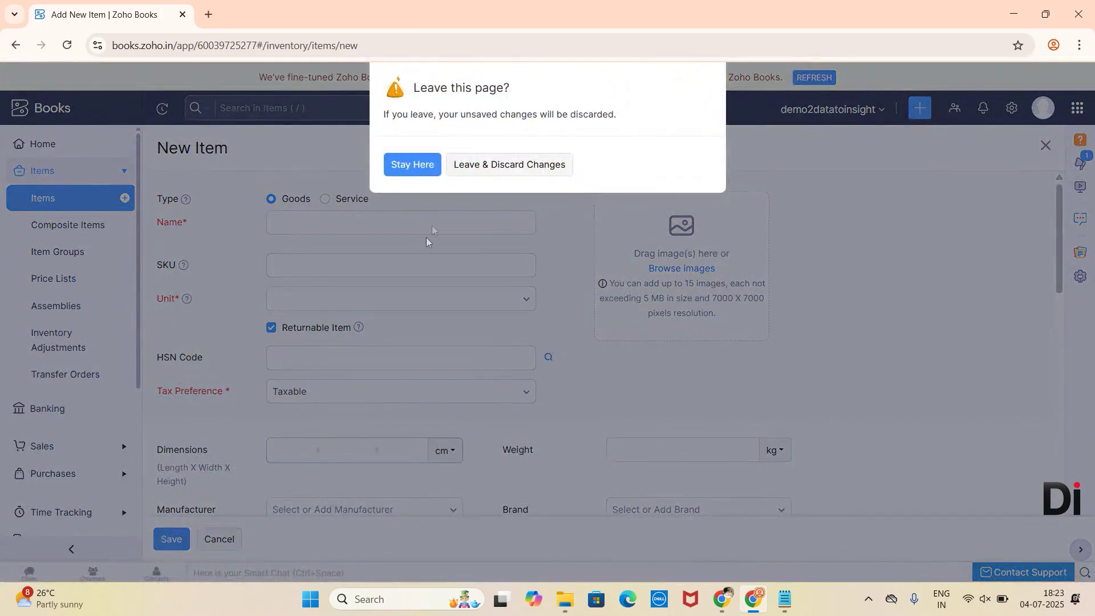
click(473, 180)
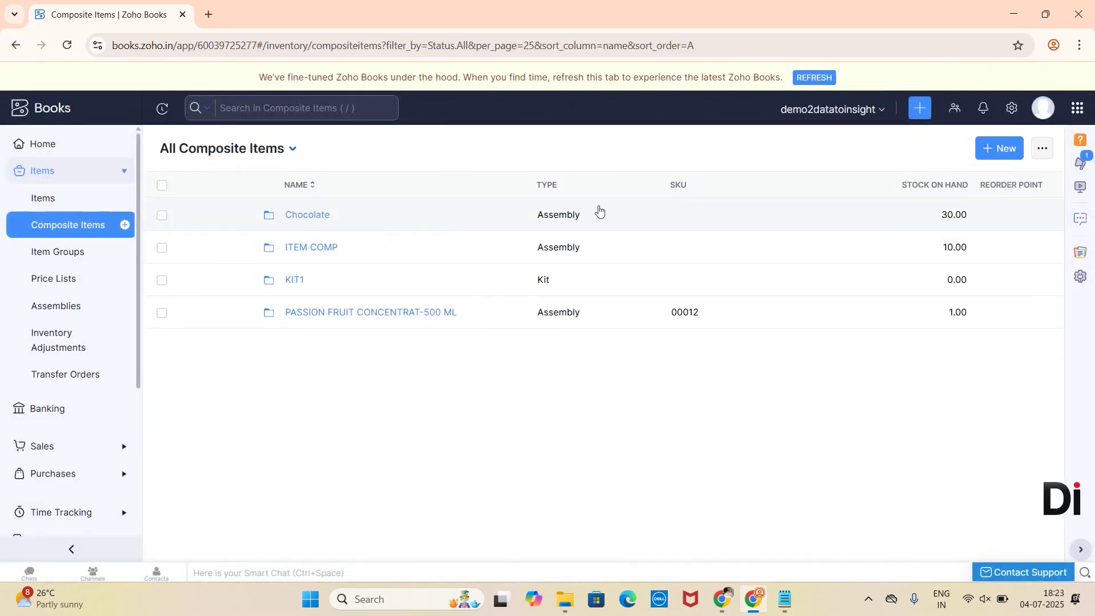
Start a new composite item named Gift combo as a Kit Item with the unit PAC - Packets
click(981, 161)
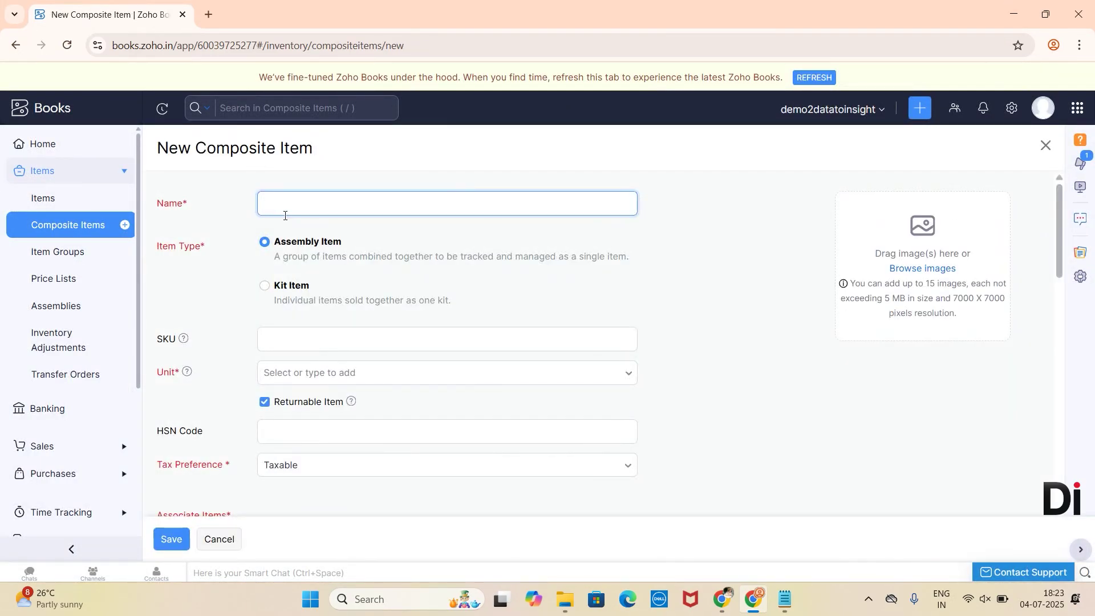
text(Gift combo)
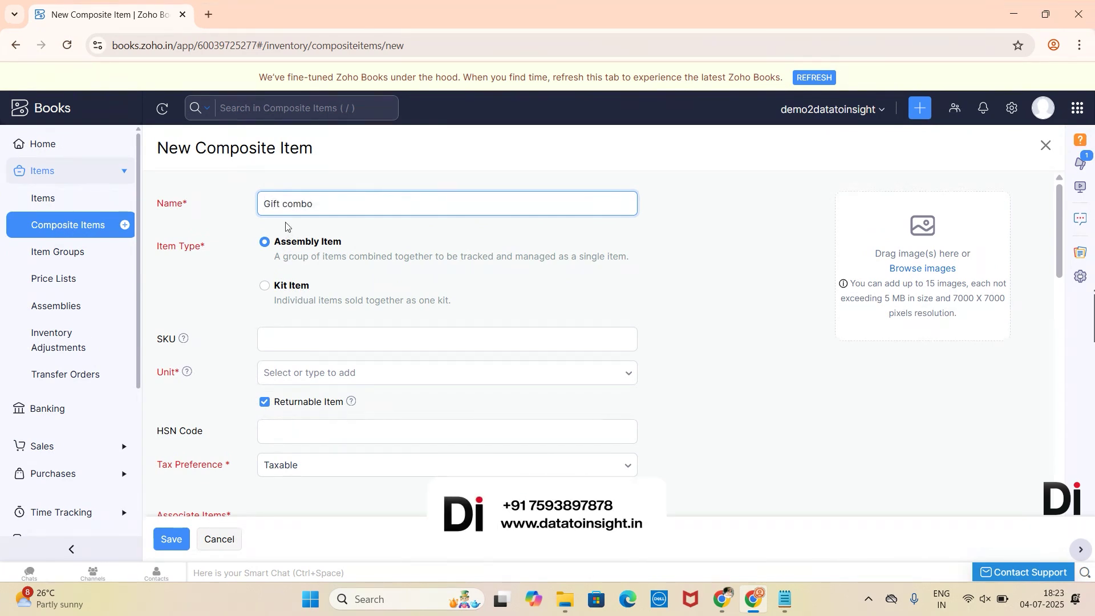
click(278, 287)
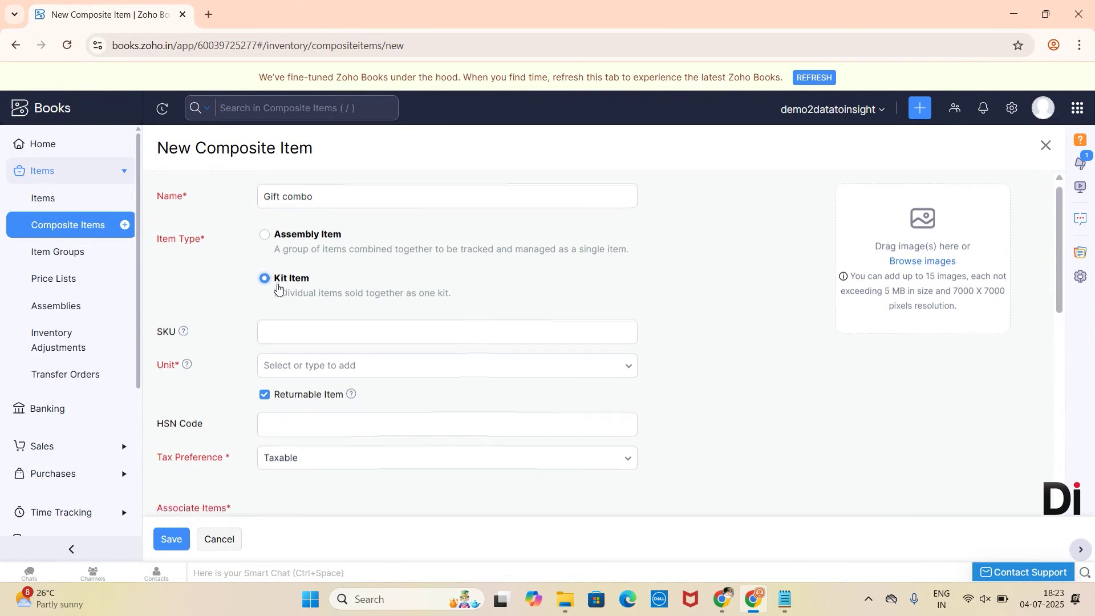
scroll(277, 285, down, 1)
click(283, 303)
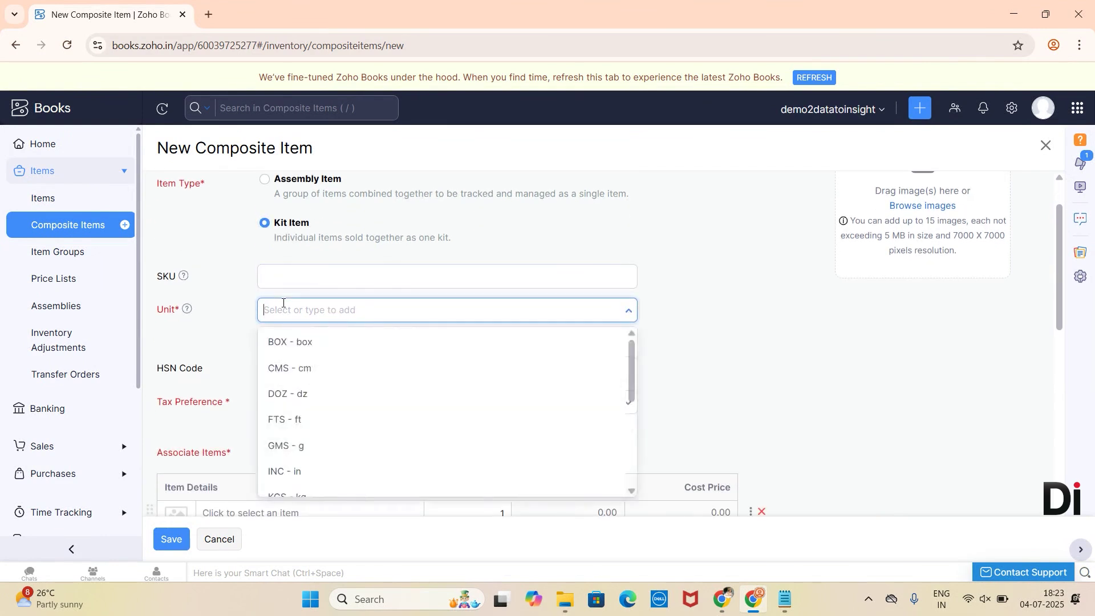
text(p)
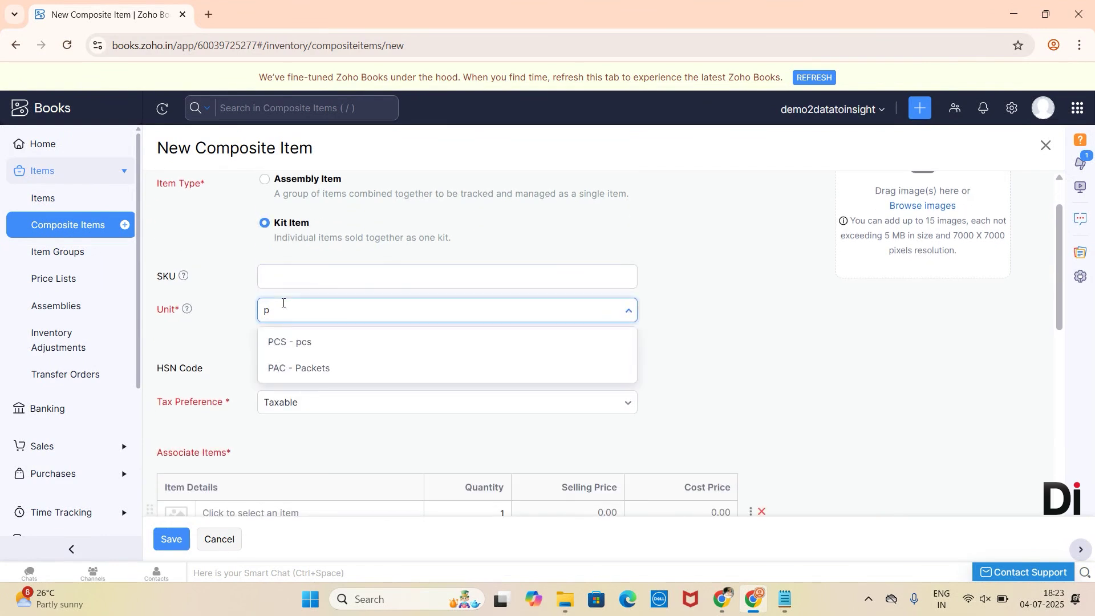
click(303, 373)
Associate the Chocolate item with the Gift combo kit at a quantity of 2
scroll(305, 370, down, 3)
click(304, 365)
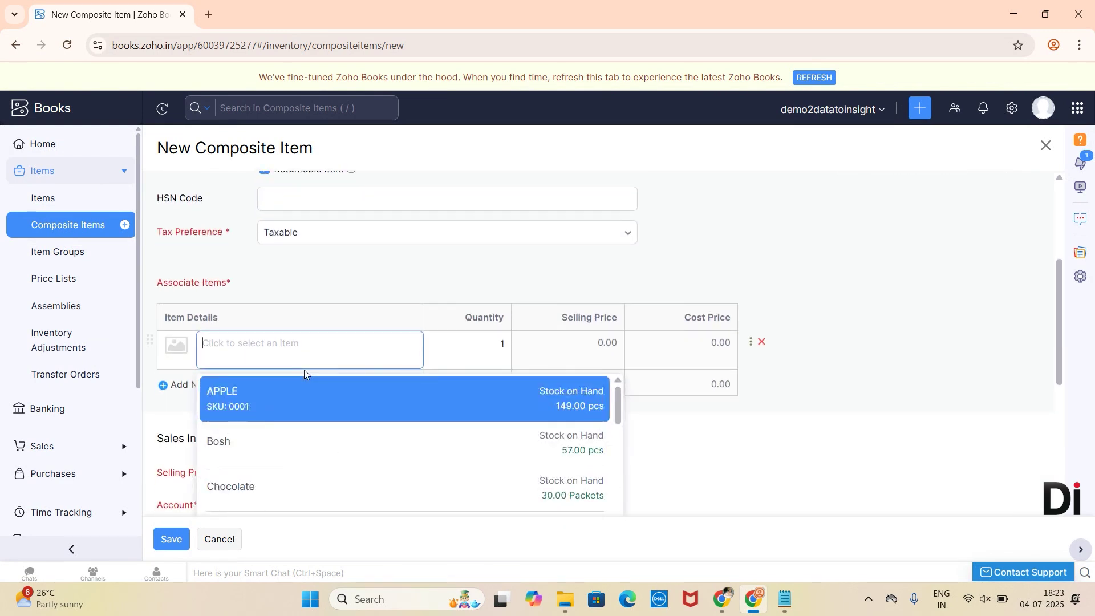
text(CHO)
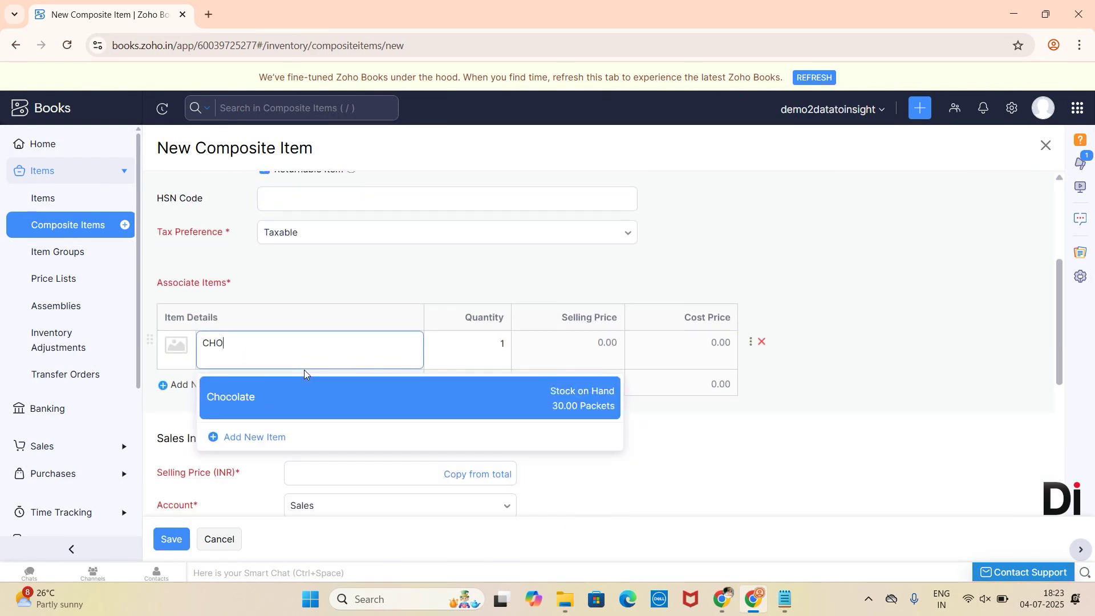
click(302, 389)
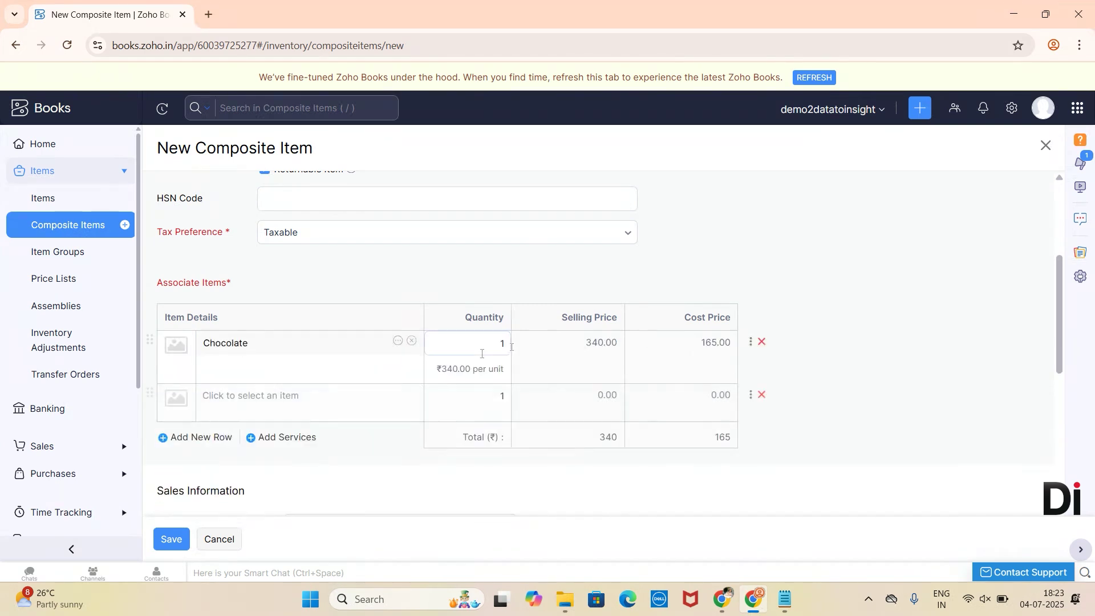
drag(504, 345, 512, 340)
Add Mango drink as the second associated item with a quantity of 1, and remove the empty row below it
click(255, 407)
text(MAN)
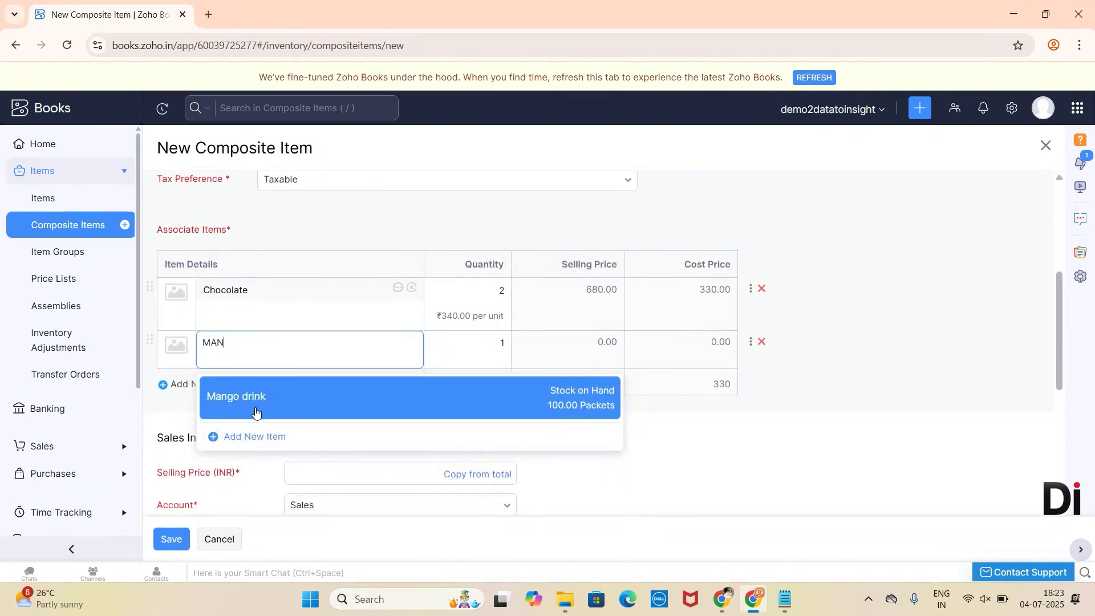
click(255, 411)
click(492, 347)
double_click(502, 343)
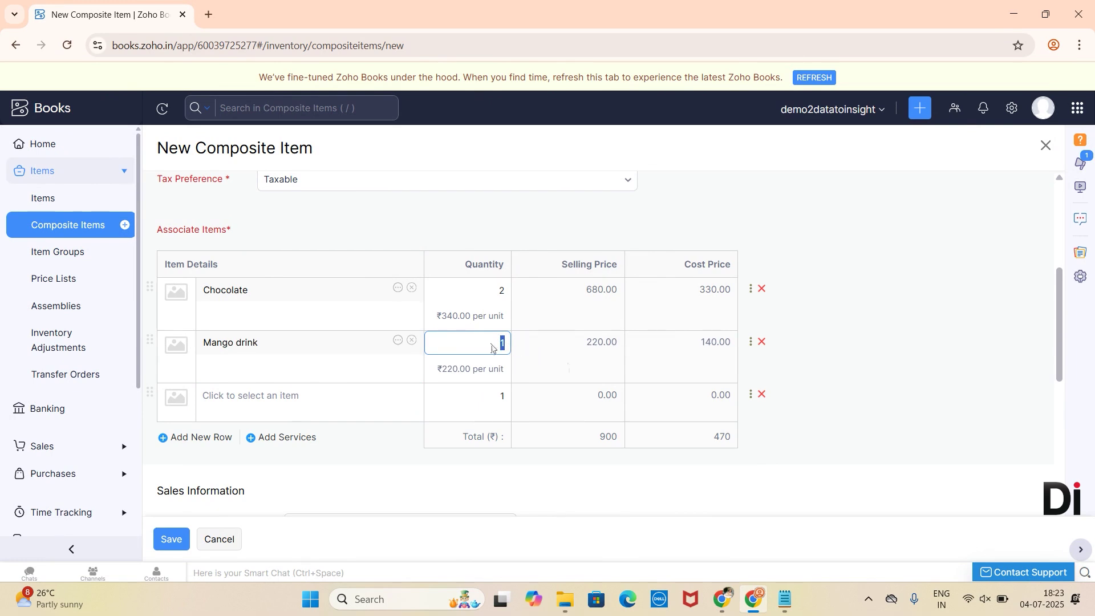
click(761, 394)
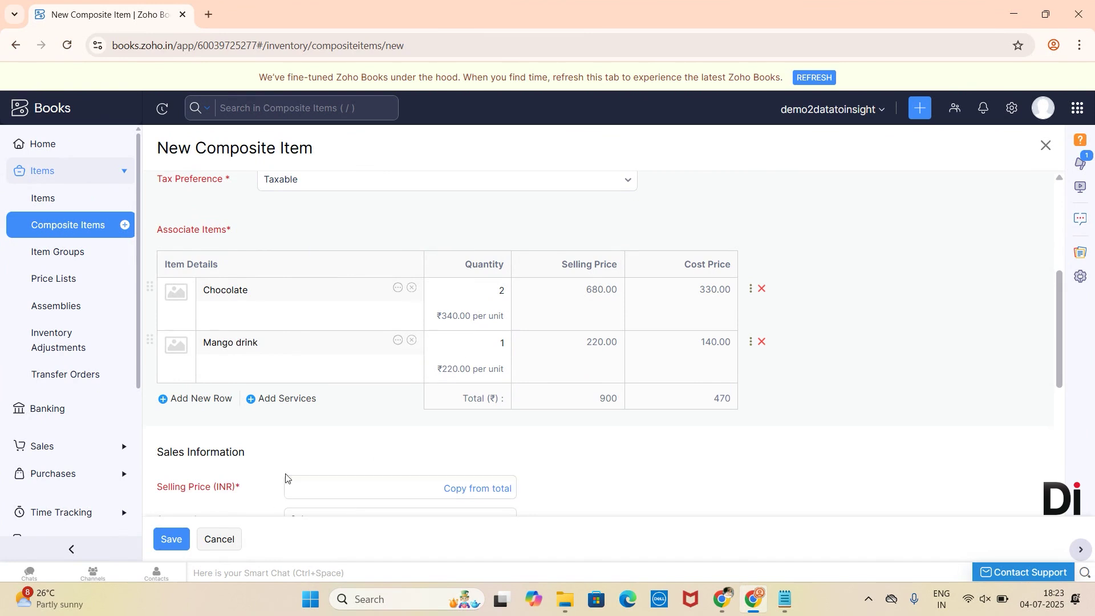
Copy the associated items' total of 900 as the kit's selling price and save the Gift combo composite item
scroll(285, 476, down, 3)
click(451, 341)
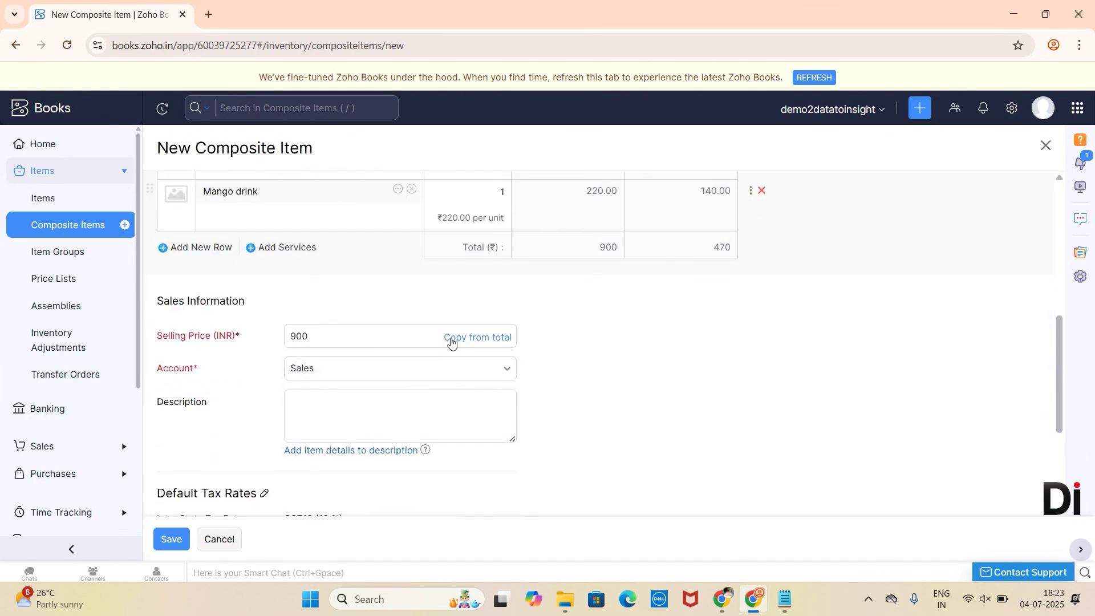
scroll(331, 363, down, 1)
click(331, 359)
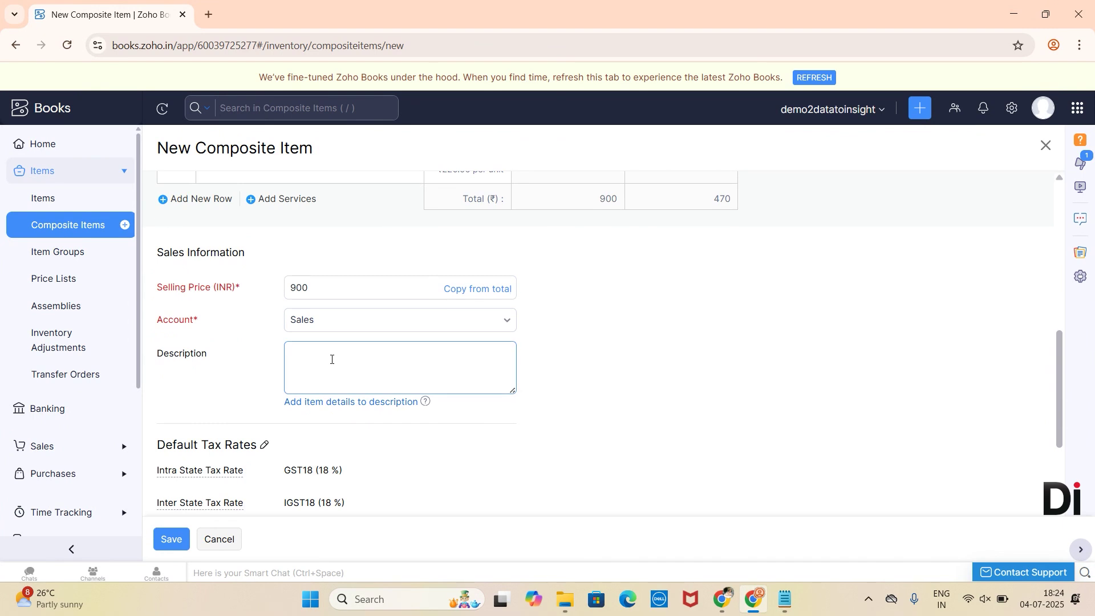
scroll(331, 359, down, 1)
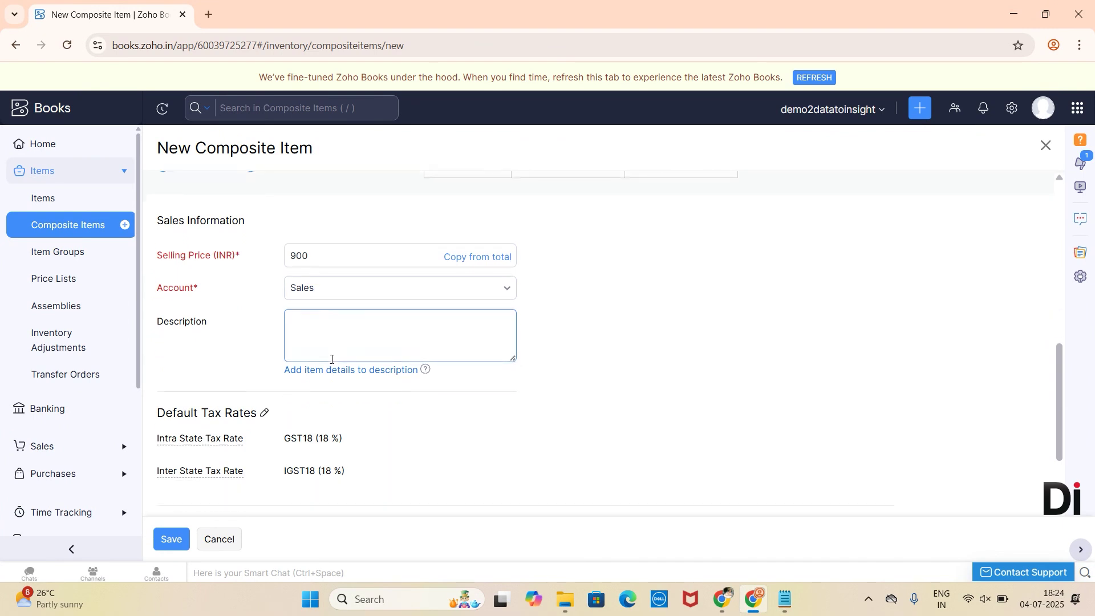
scroll(333, 353, down, 6)
click(172, 539)
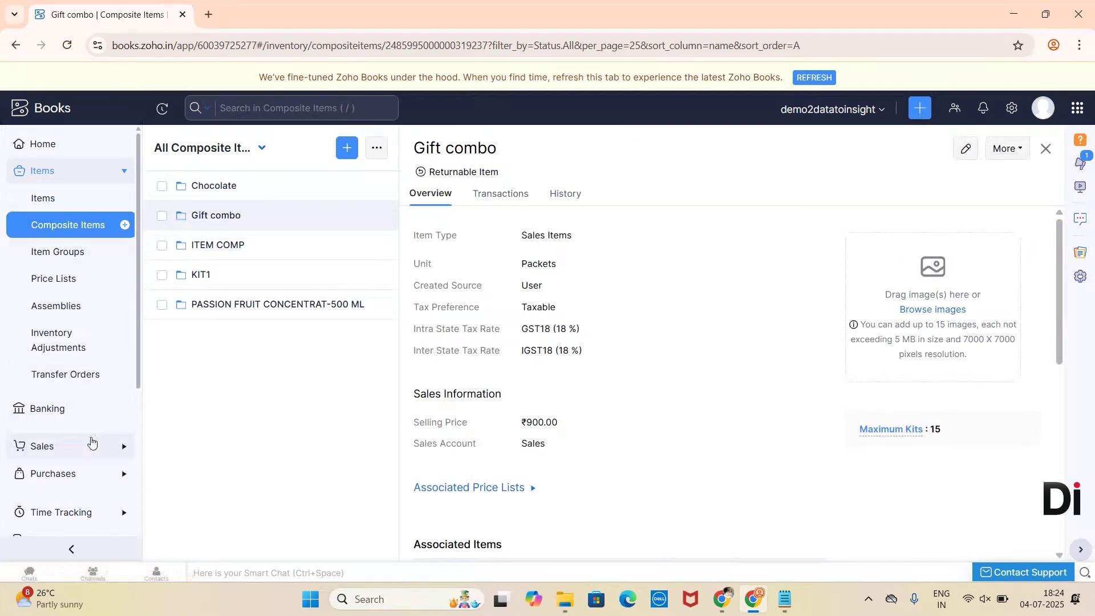
Start a new sales invoice and select the first customer in the customer list
click(91, 446)
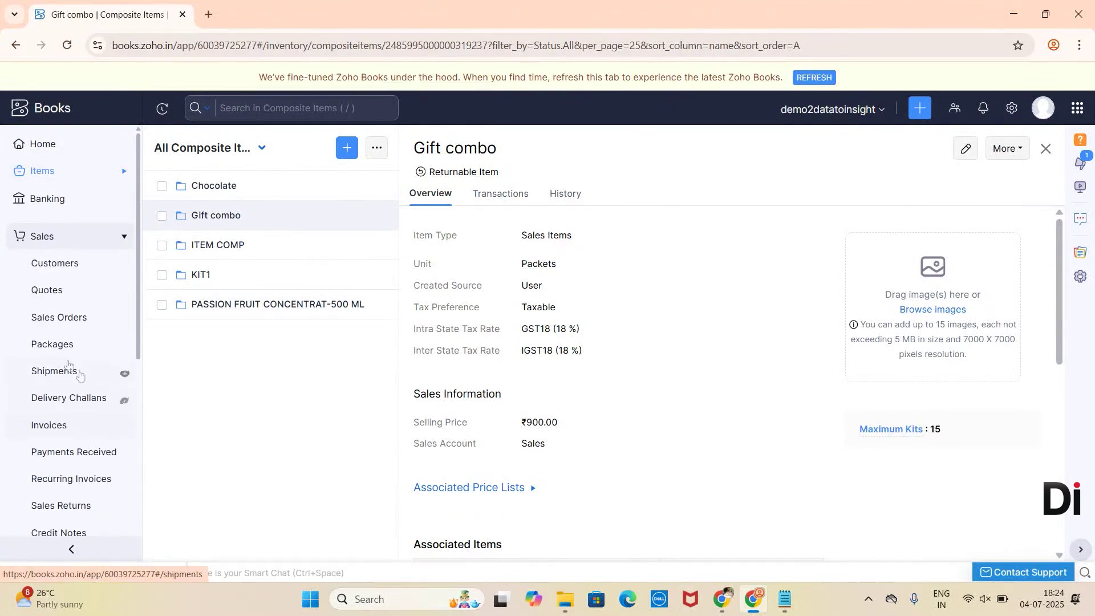
click(63, 425)
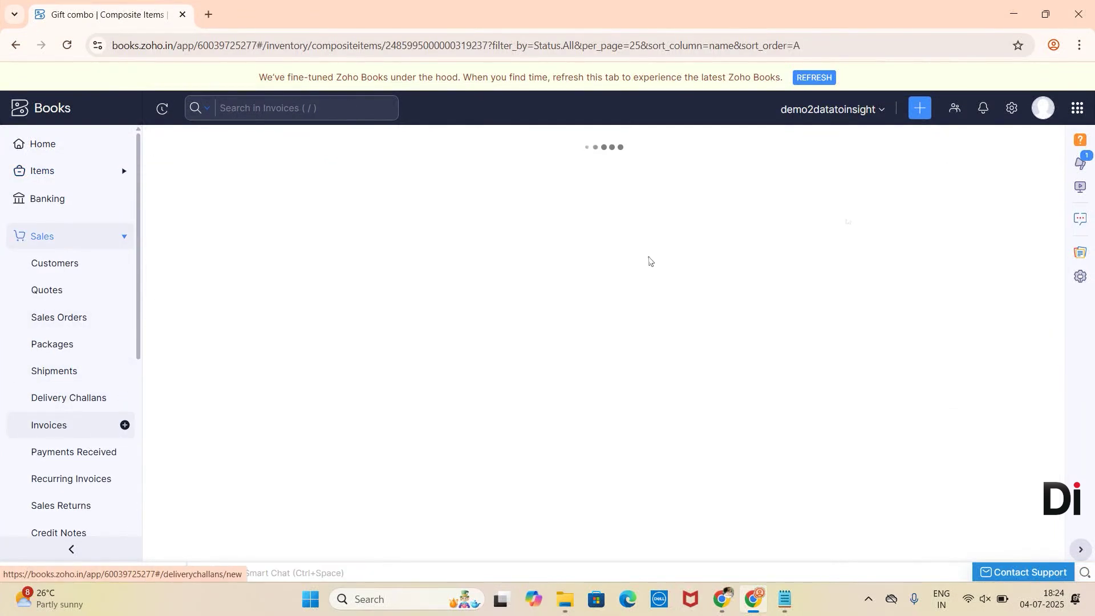
click(985, 149)
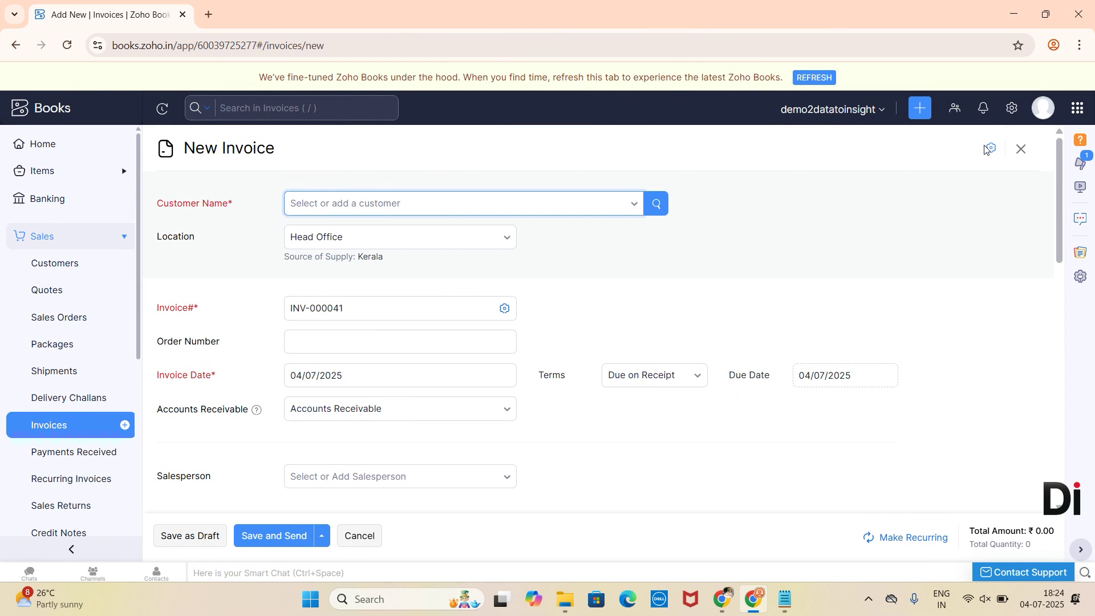
click(624, 200)
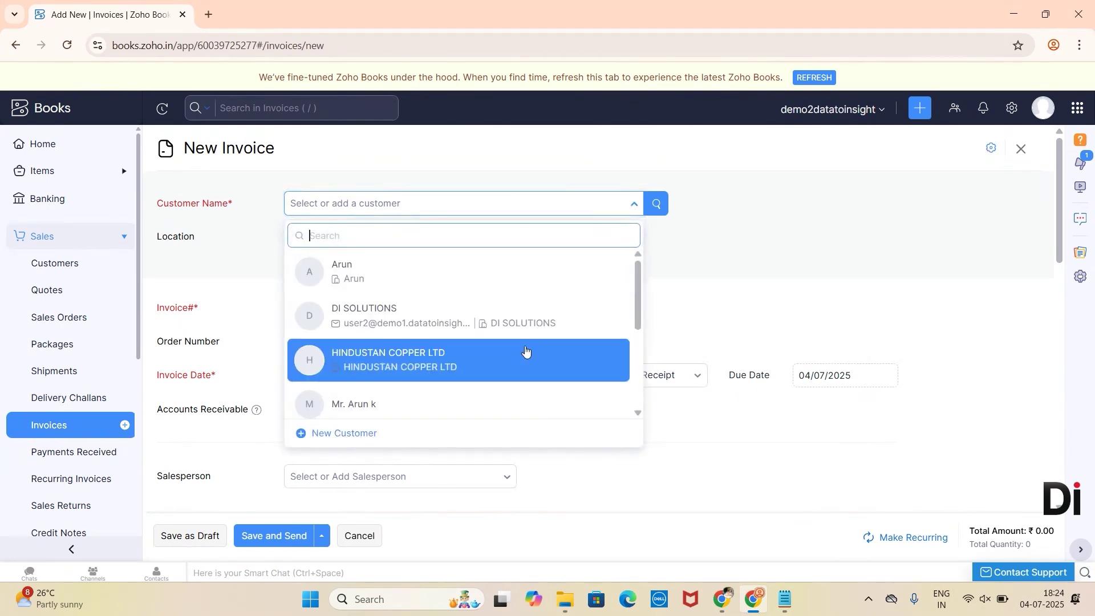
click(545, 272)
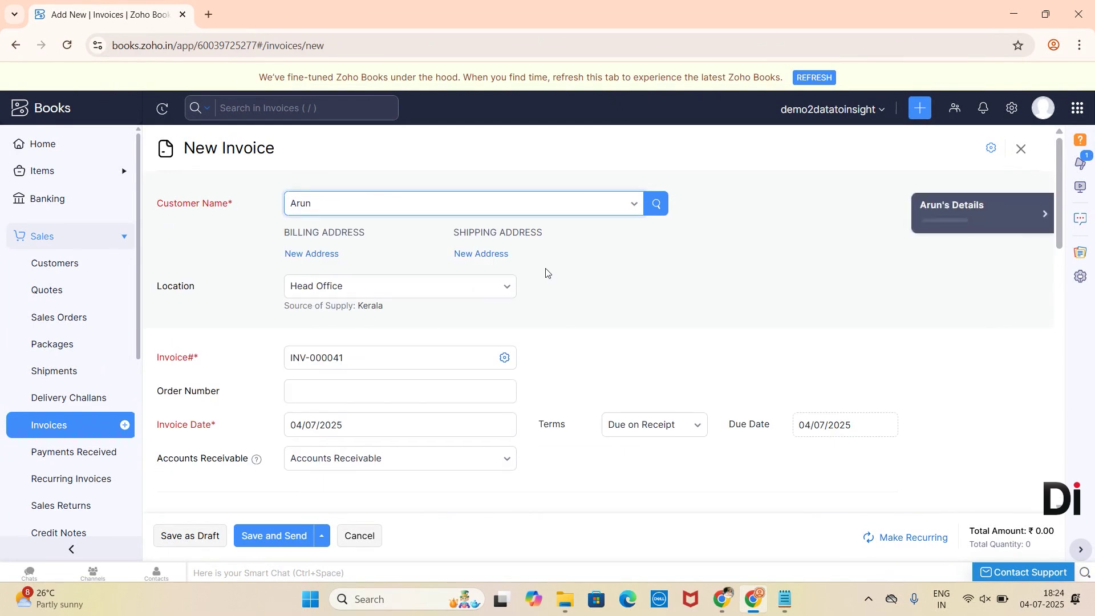
Add Chocolate as the first invoice line with a quantity of 5
scroll(546, 272, down, 2)
scroll(546, 272, down, 4)
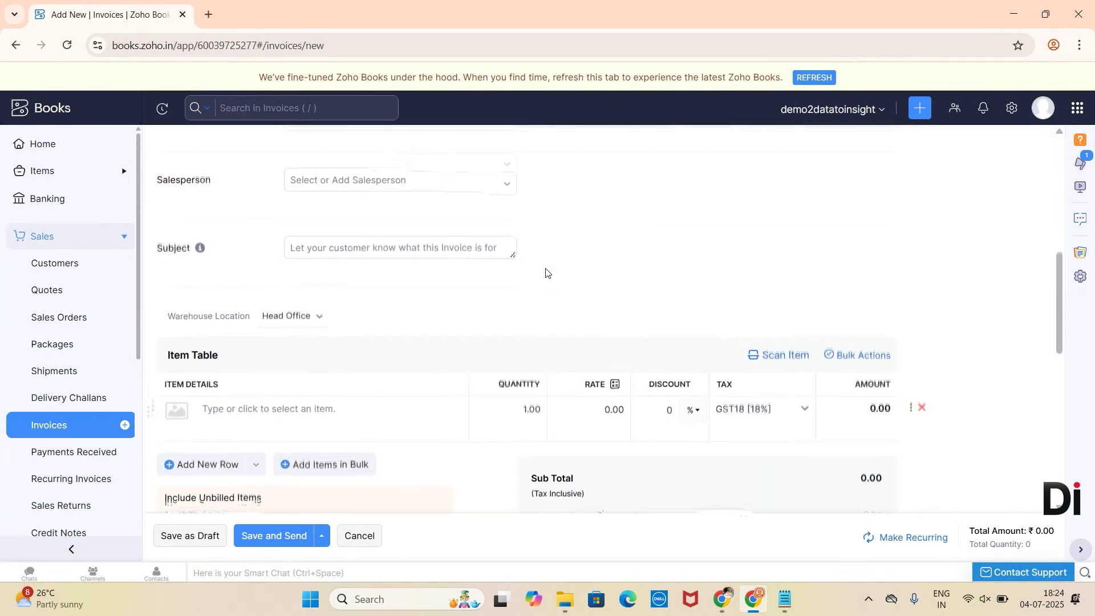
scroll(546, 272, up, 4)
scroll(403, 337, down, 4)
click(256, 225)
text(CHO)
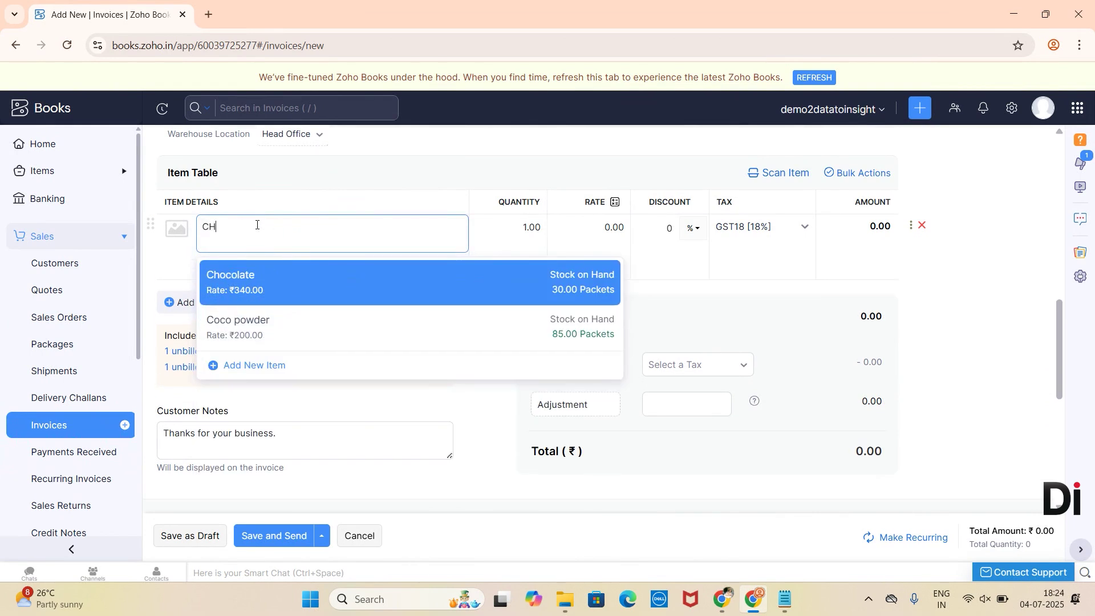
click(336, 283)
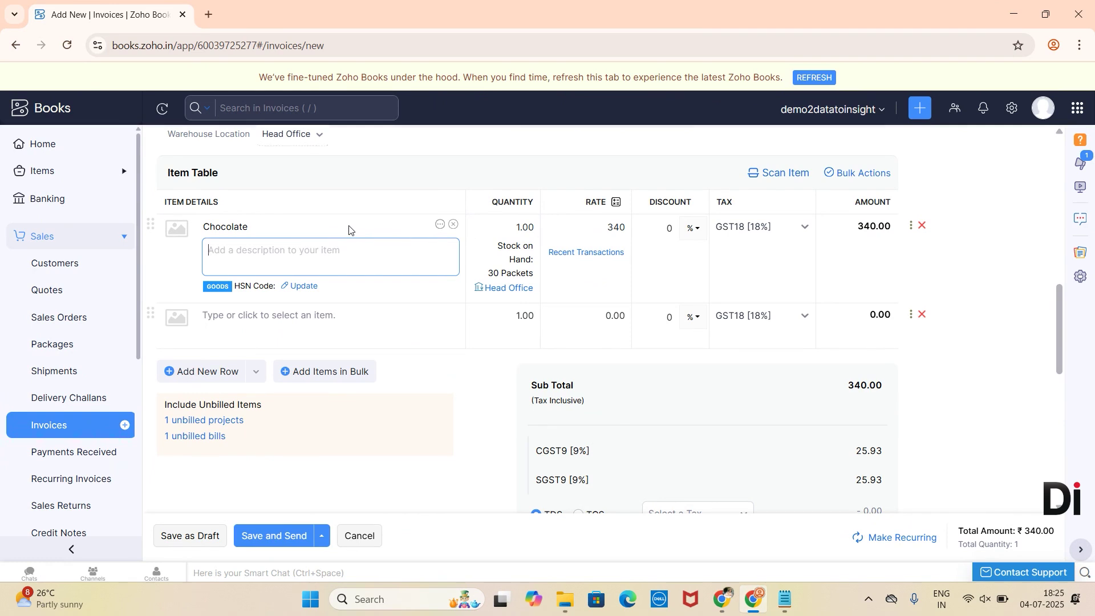
click(516, 227)
text(5)
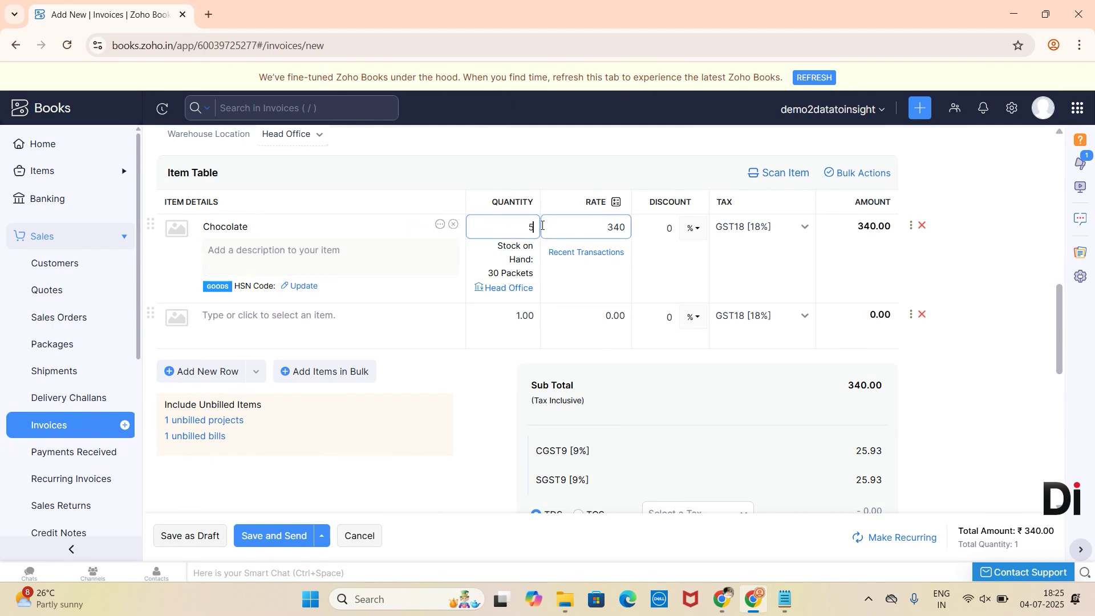
Add the Gift combo kit item as the second invoice line and try to save the invoice as a draft
click(385, 336)
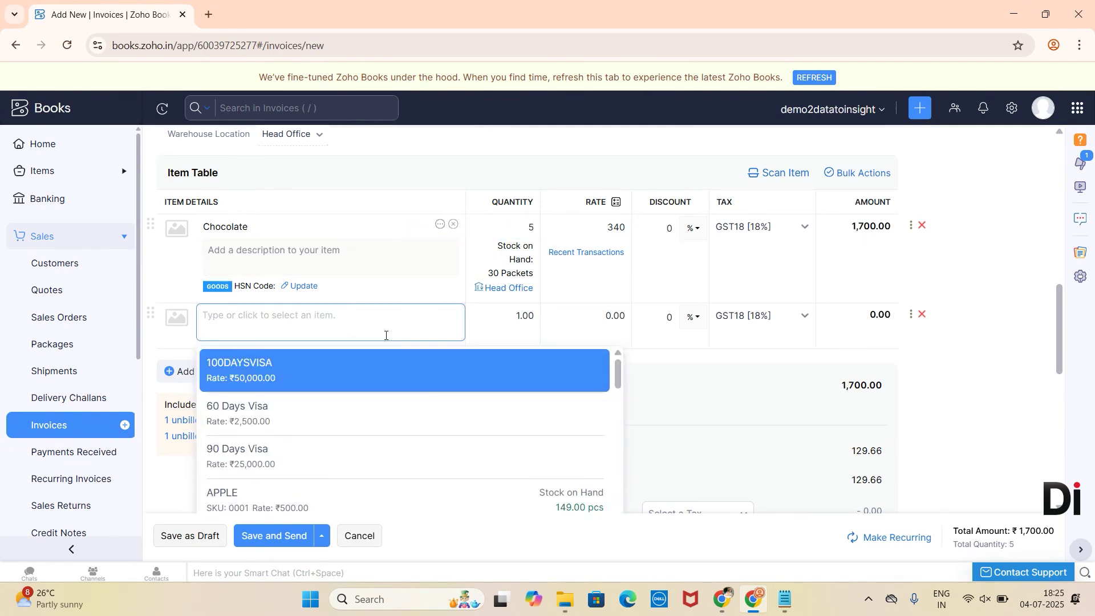
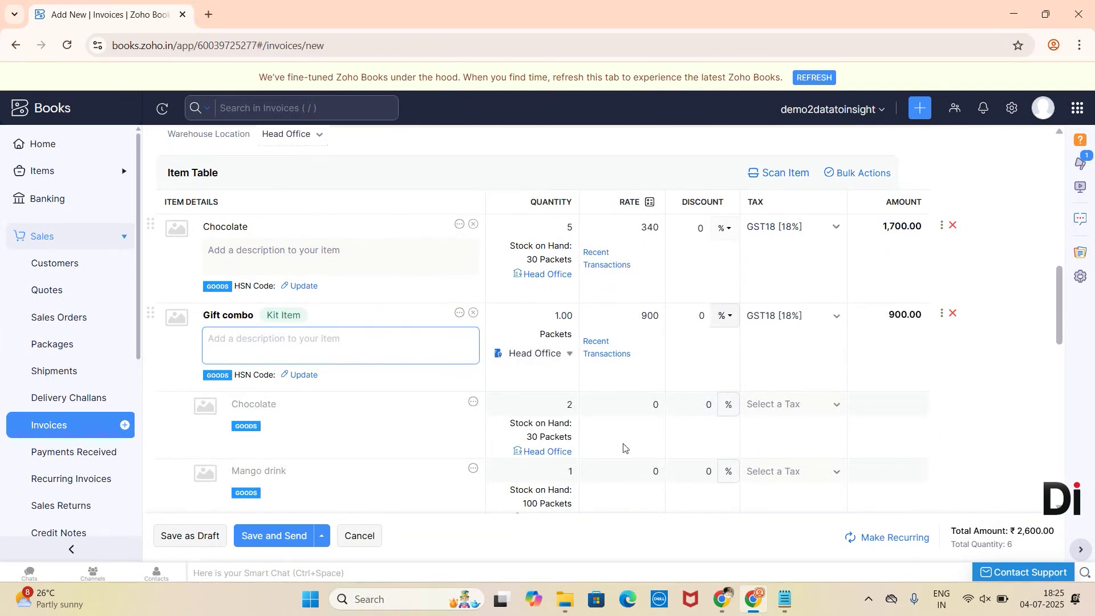
click(174, 541)
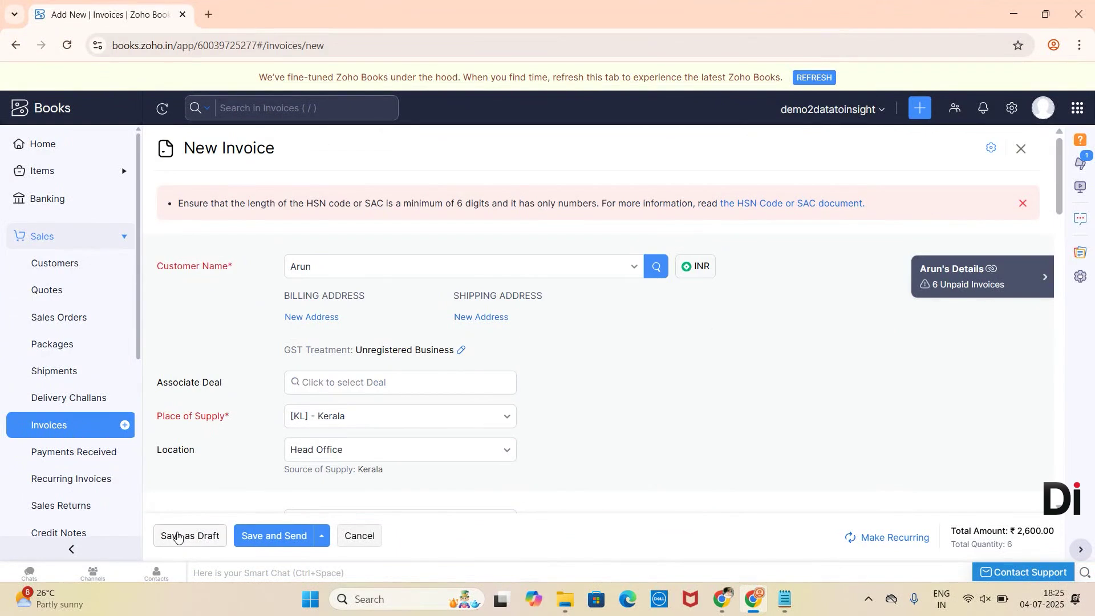
Set the HSN code to 123456 for both the Chocolate and Gift combo invoice lines
scroll(324, 440, down, 1)
scroll(323, 440, down, 10)
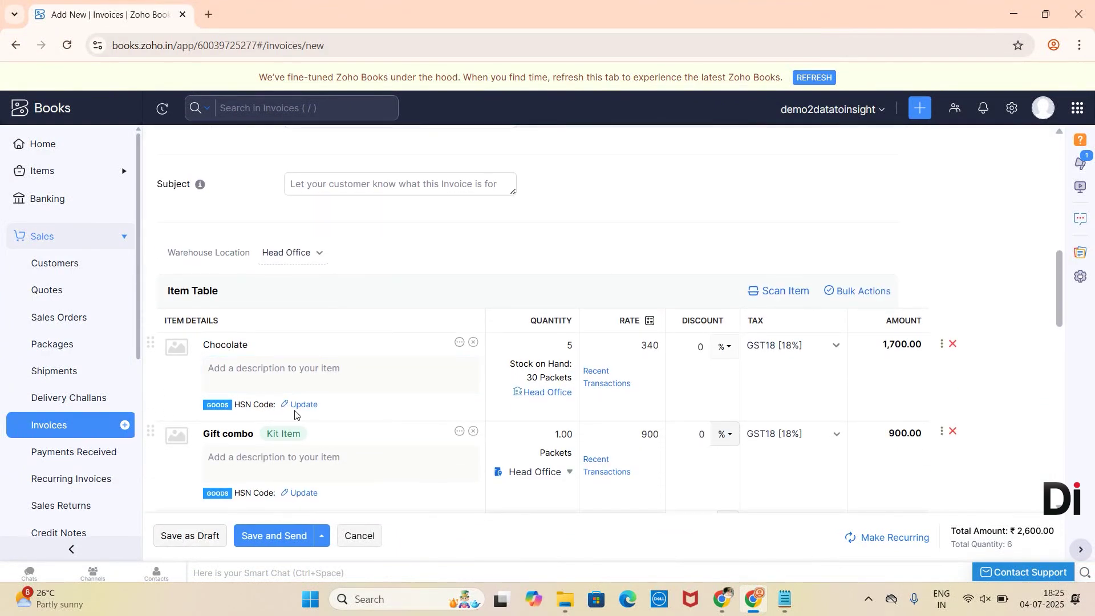
click(299, 406)
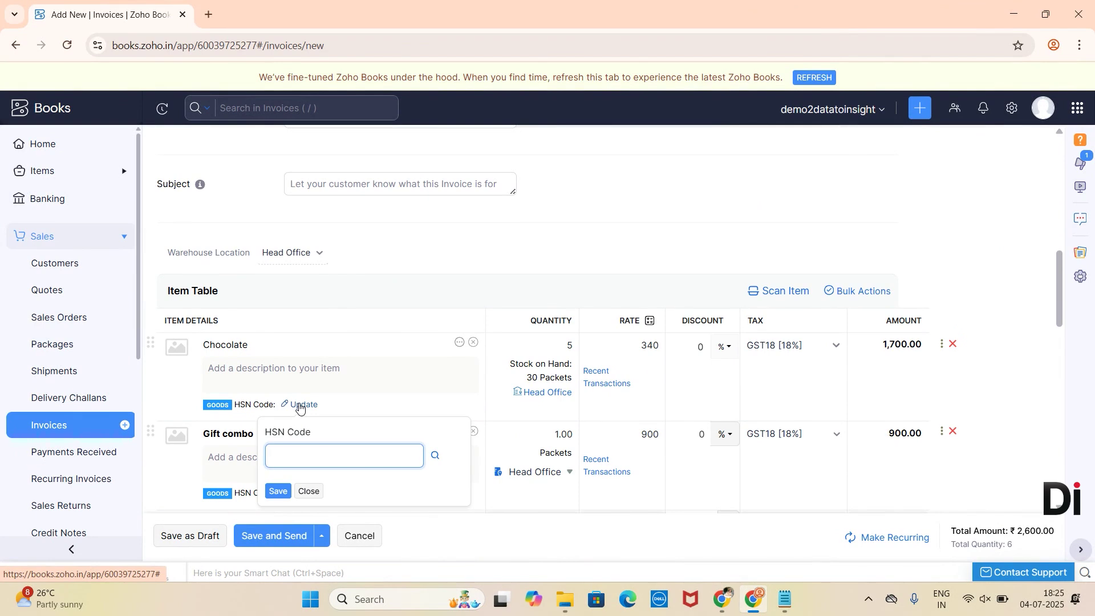
text(123456)
click(279, 491)
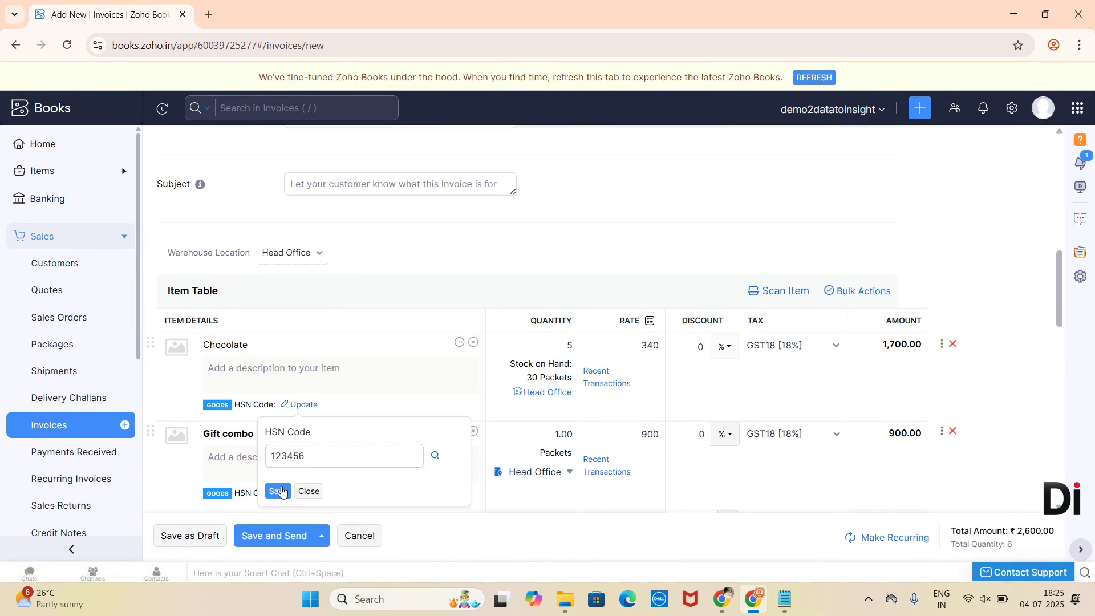
scroll(282, 491, down, 1)
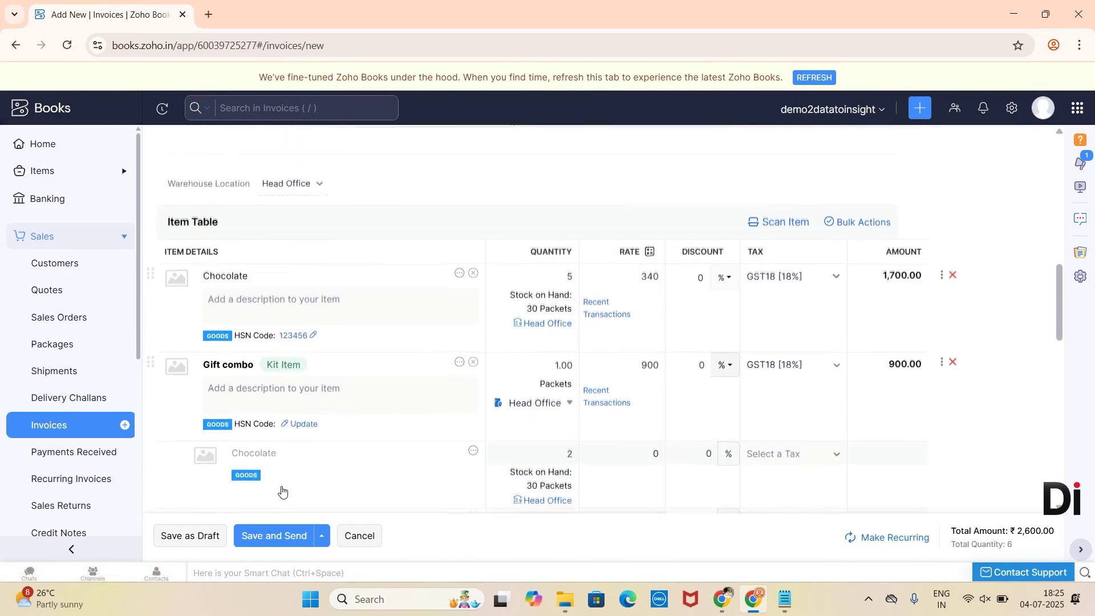
click(308, 420)
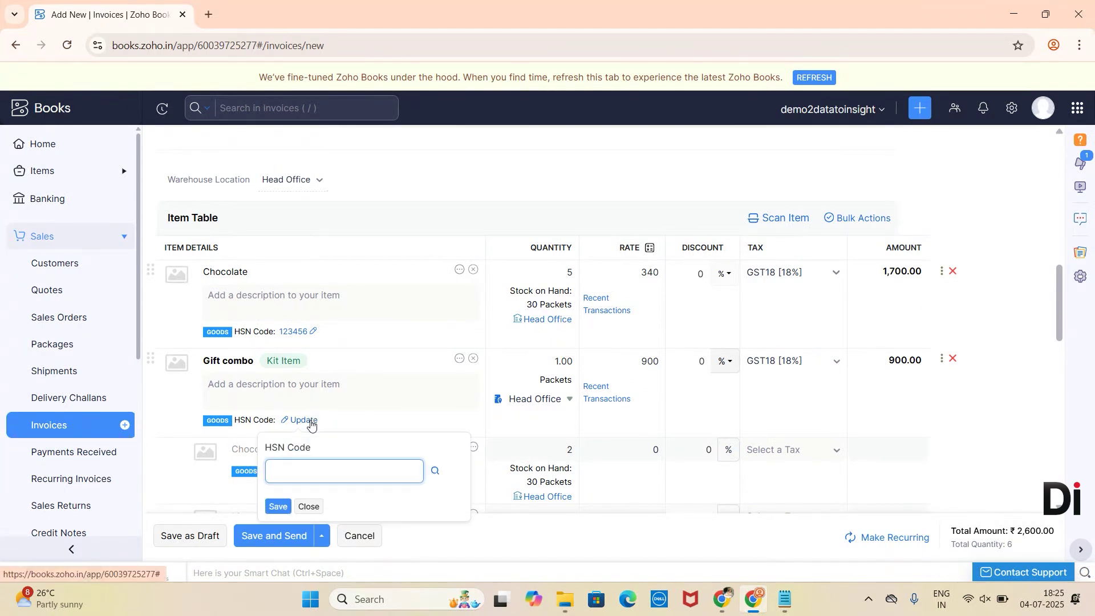
text(123456)
click(278, 509)
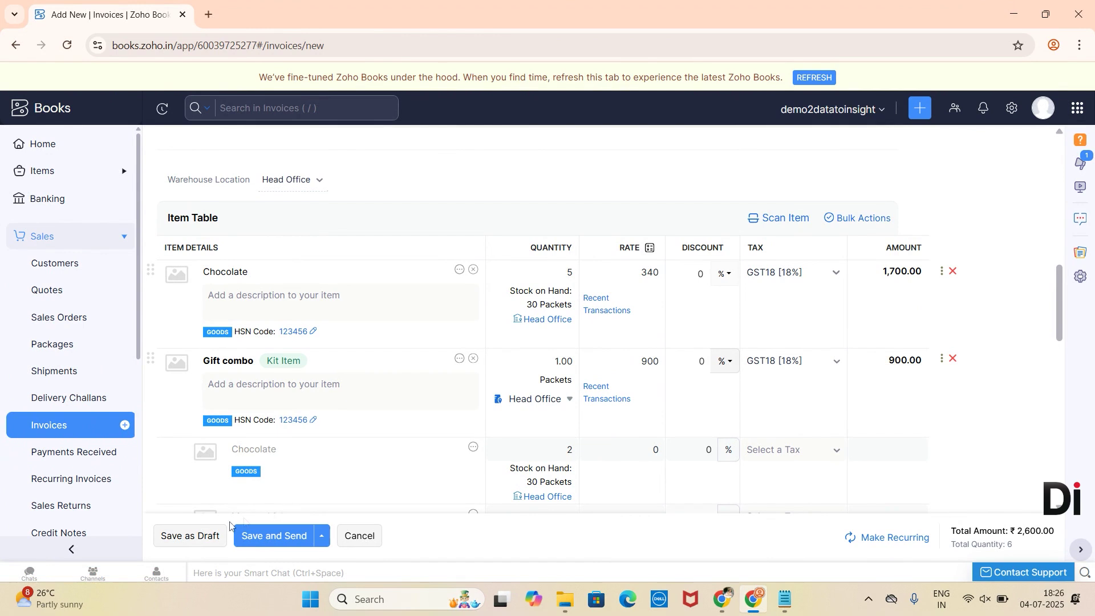
Save the invoice as a draft, review its line items, and mark it as sent
click(204, 538)
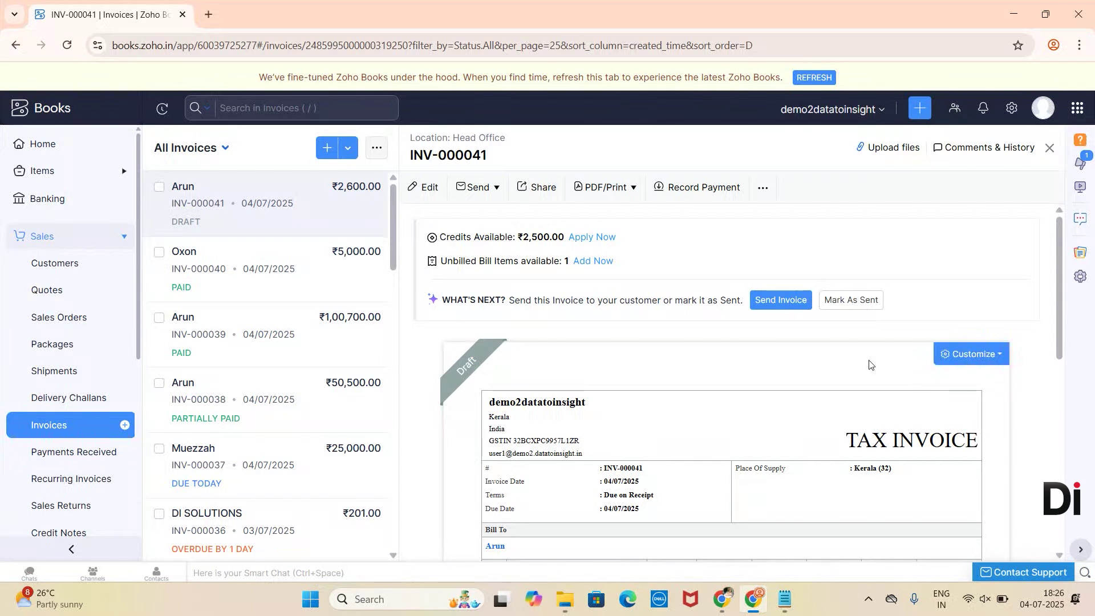
scroll(869, 364, down, 4)
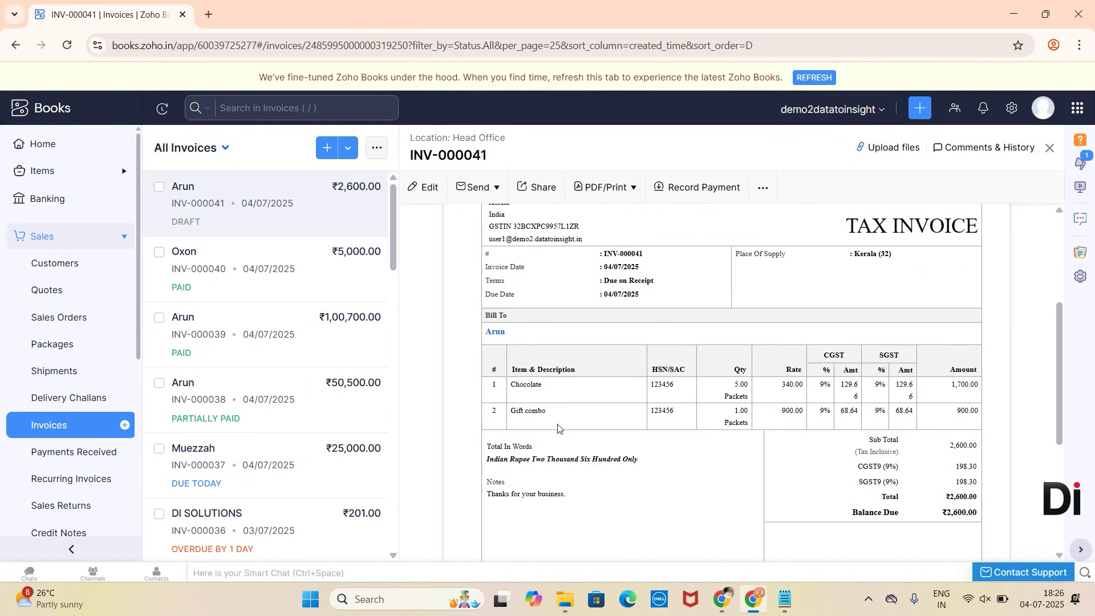
scroll(557, 423, up, 4)
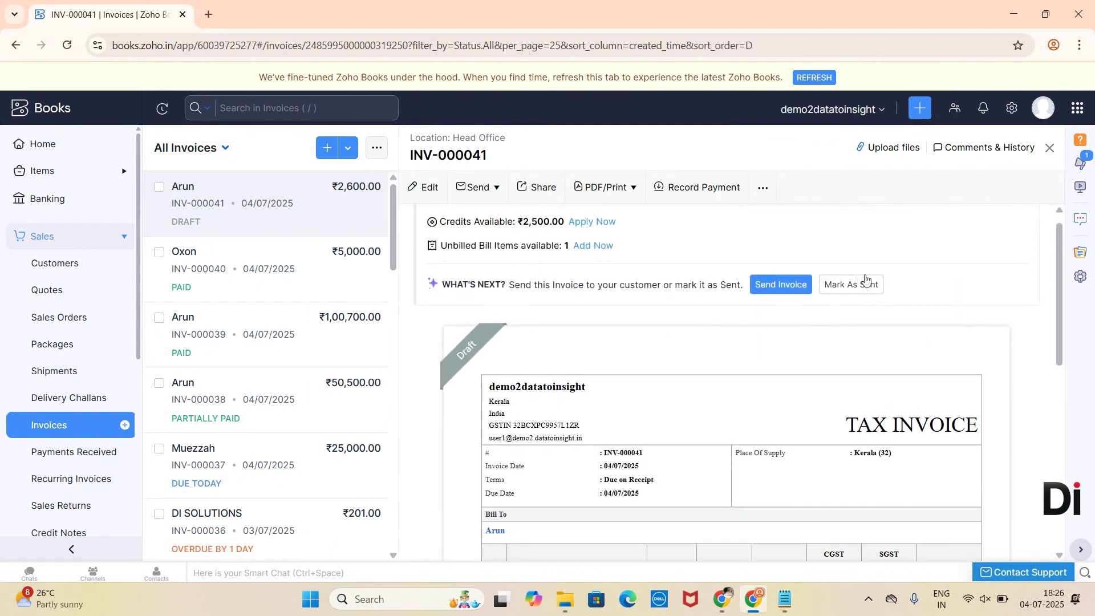
click(855, 292)
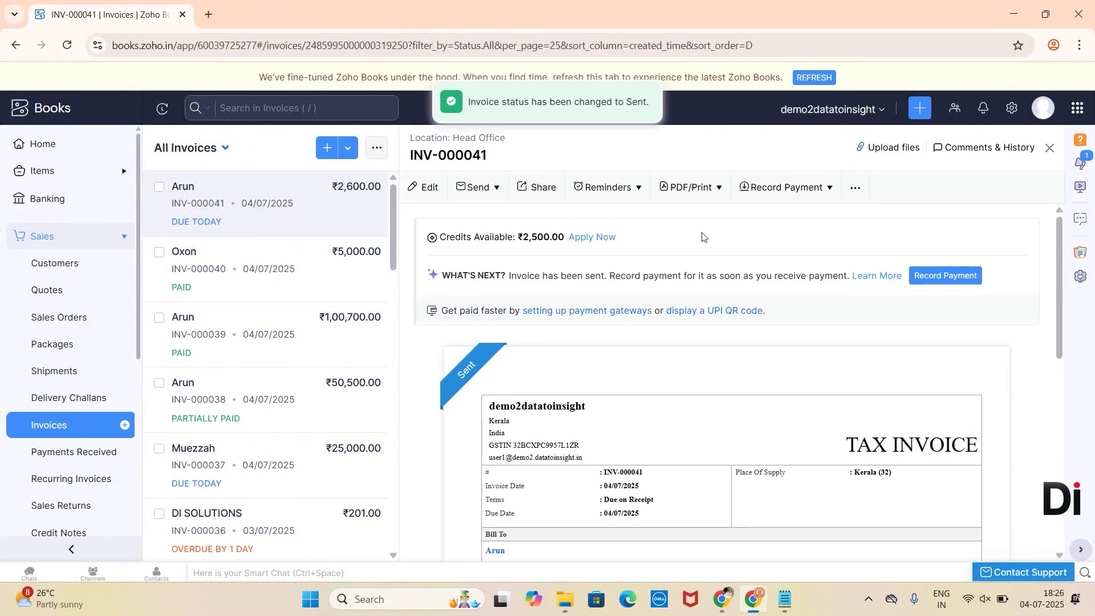
Check the Gift combo item's transactions and the Chocolate item's stock on hand by location after the sale
click(81, 166)
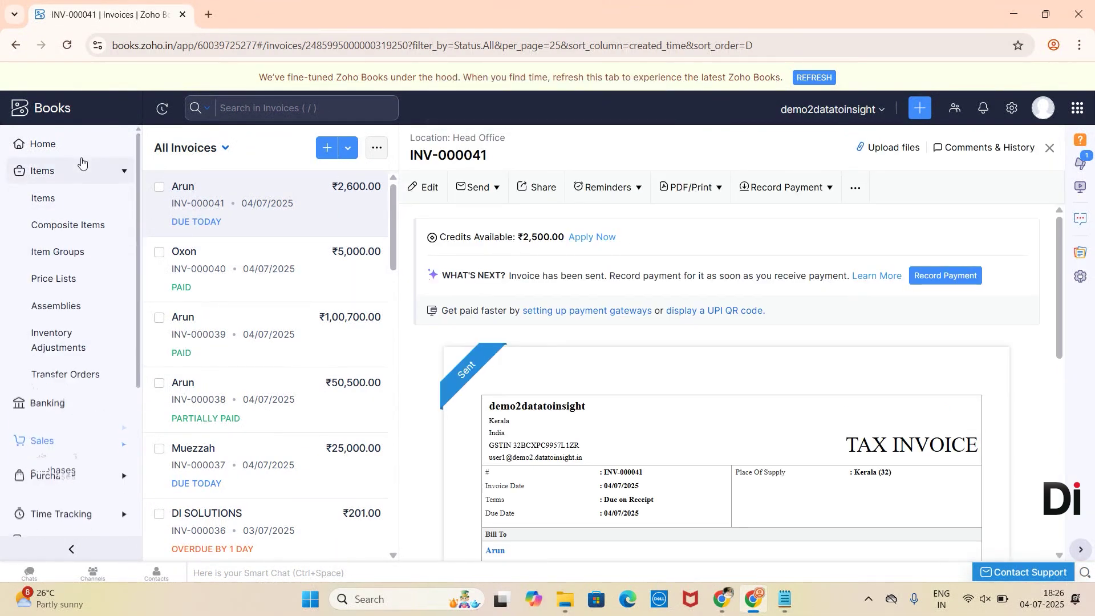
click(77, 205)
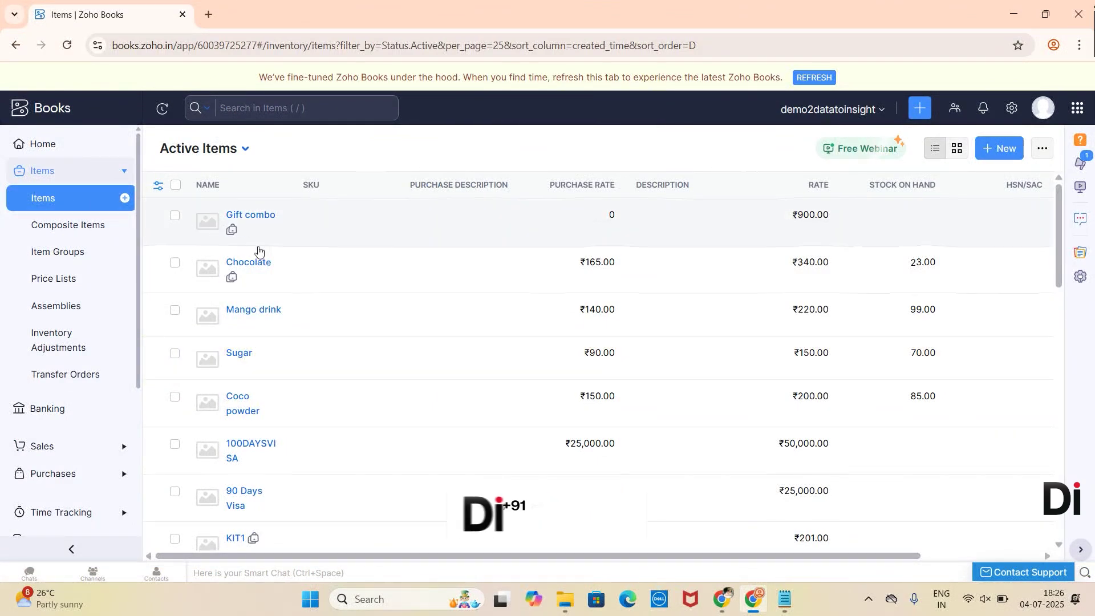
click(282, 238)
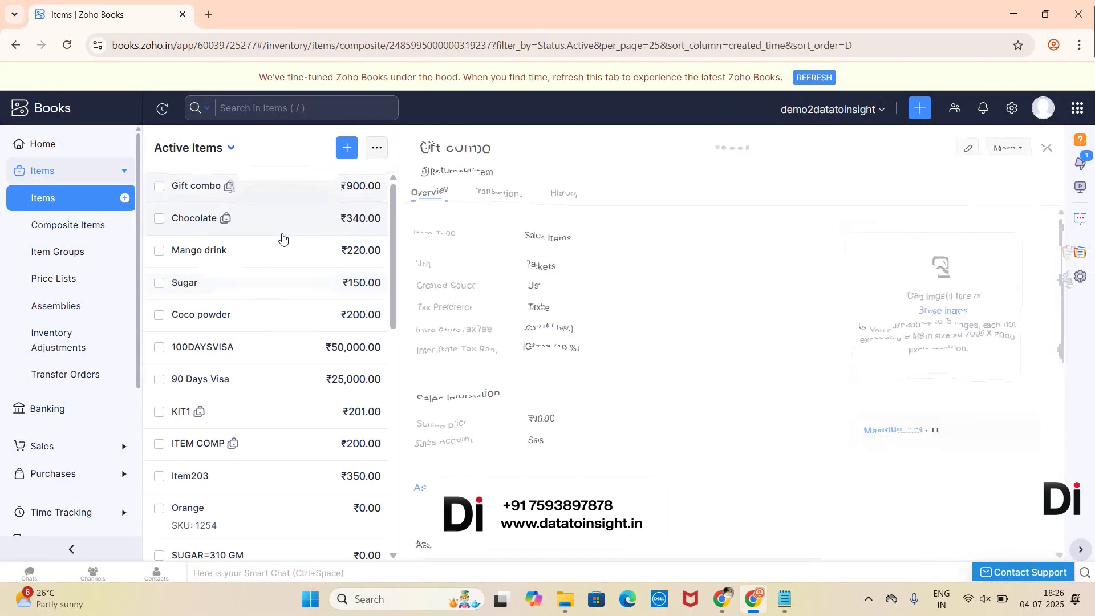
click(479, 210)
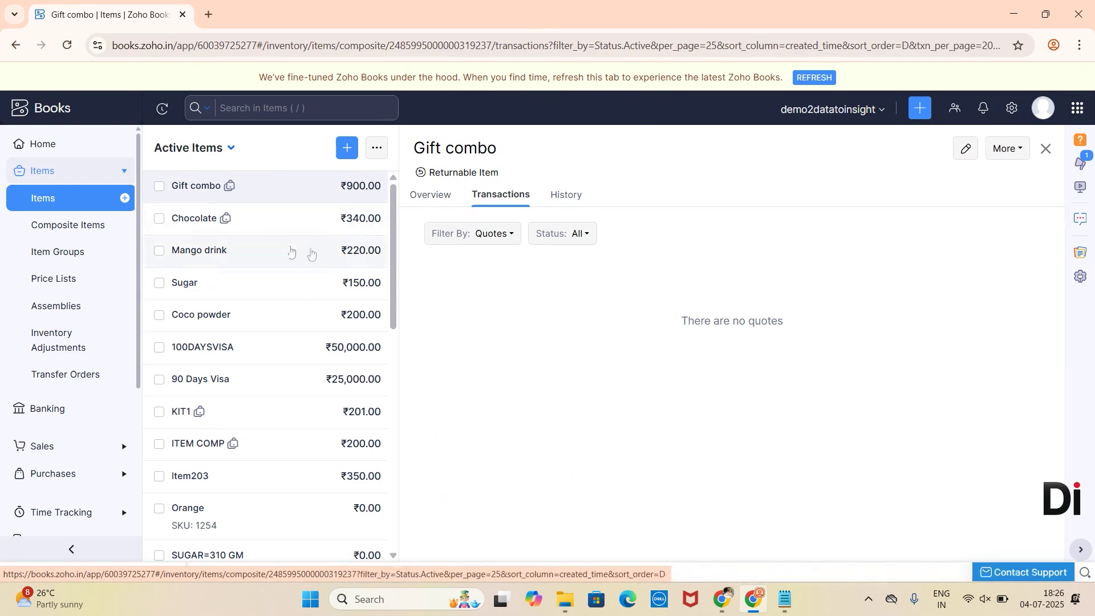
click(228, 223)
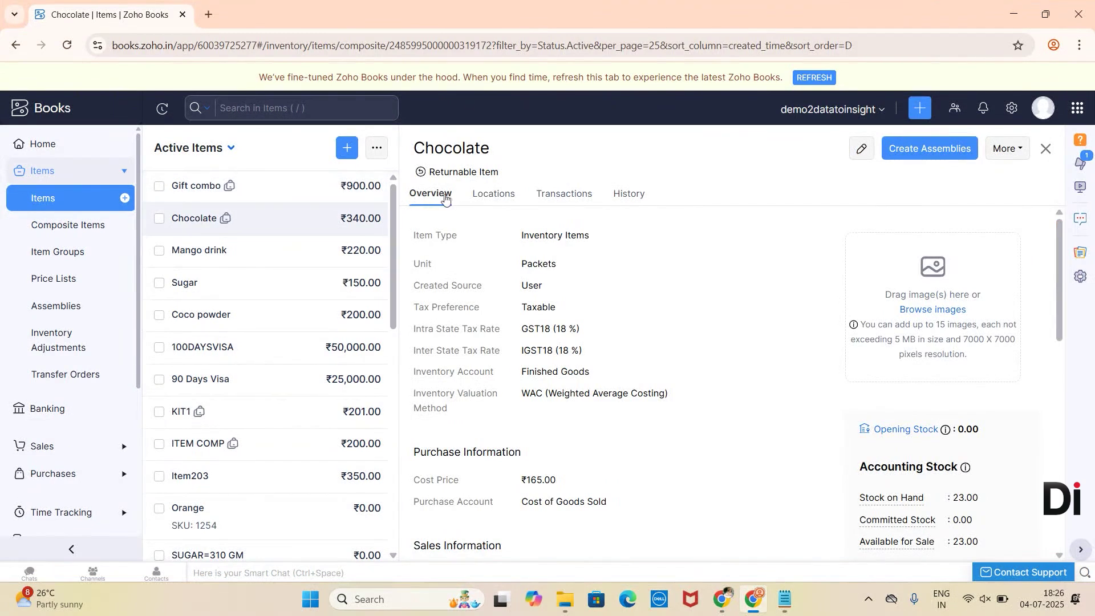
click(478, 196)
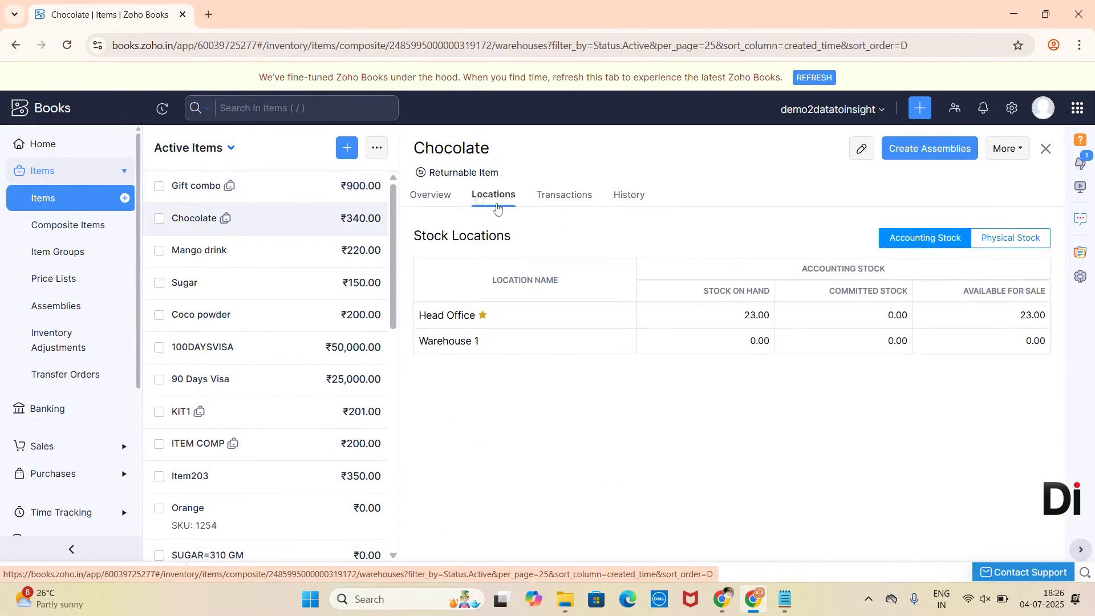